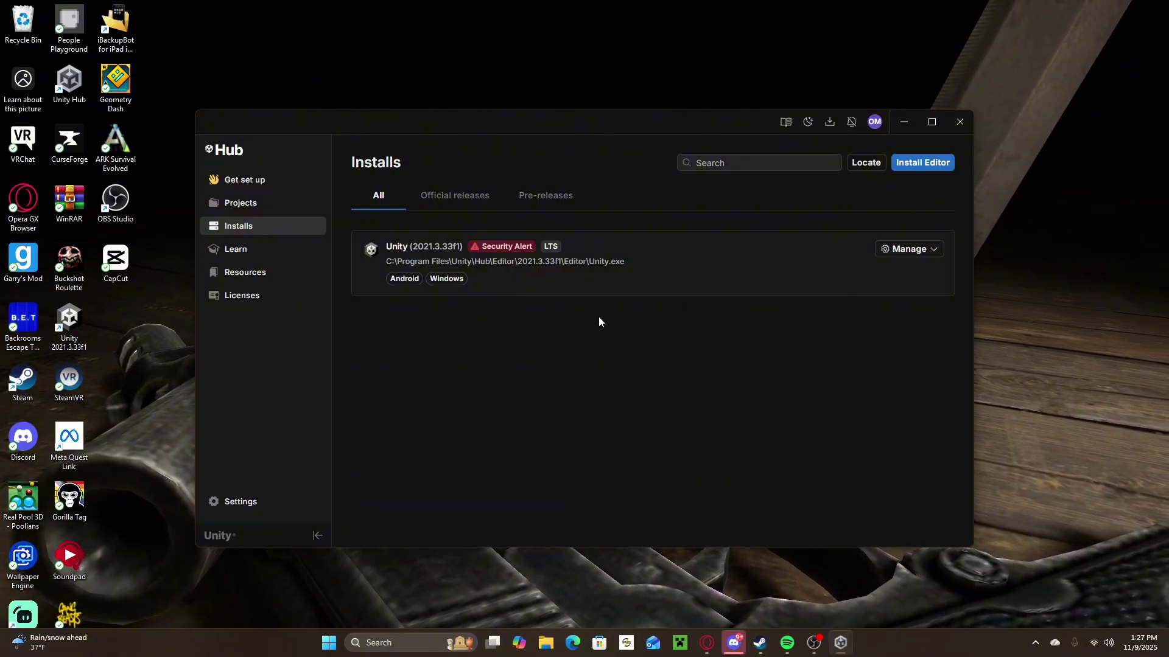
Step: Start a new Unity Hub project with editor 2021.3.33f1 and the 3D (Built-In Render Pipeline) template
click(263, 206)
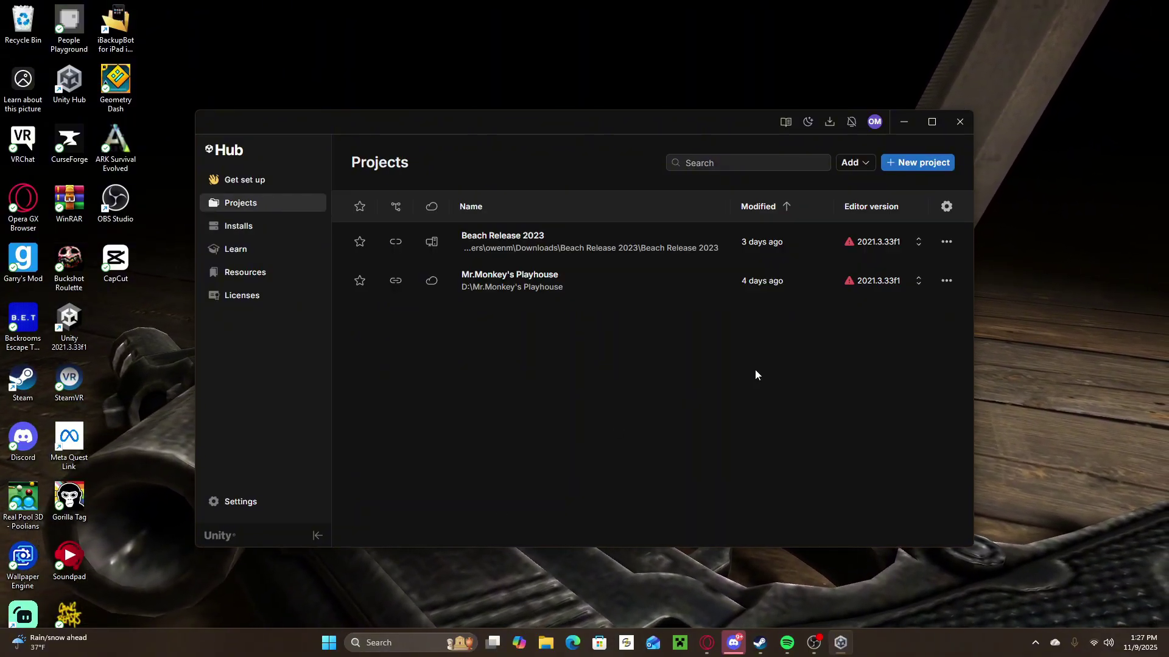
click(918, 164)
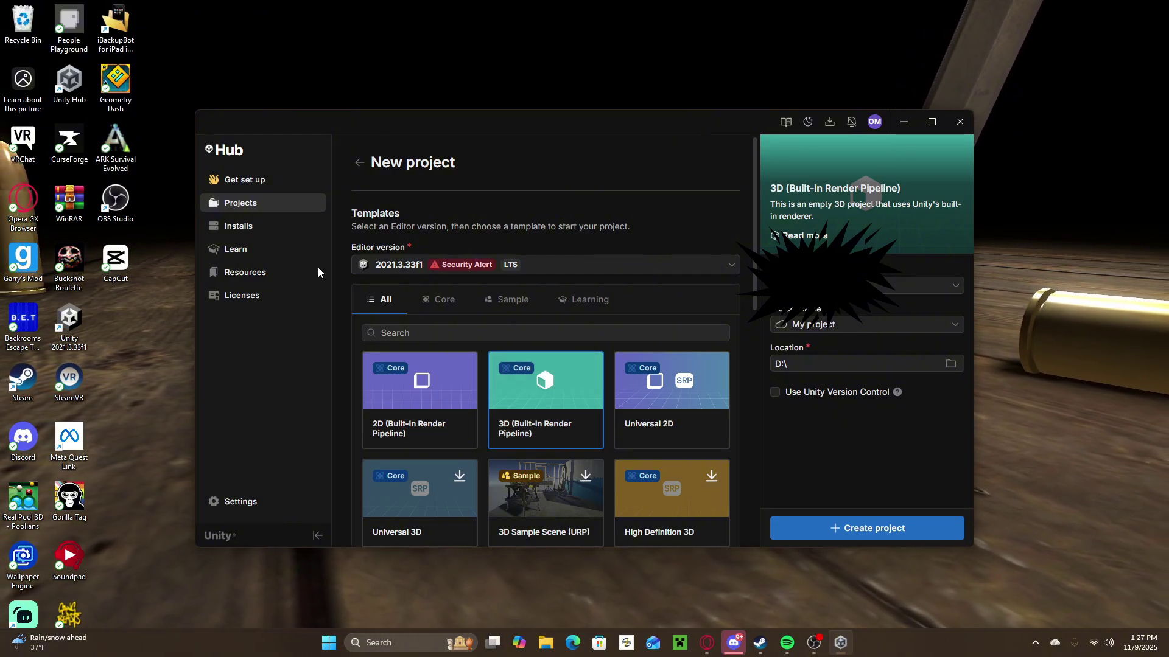
click(265, 296)
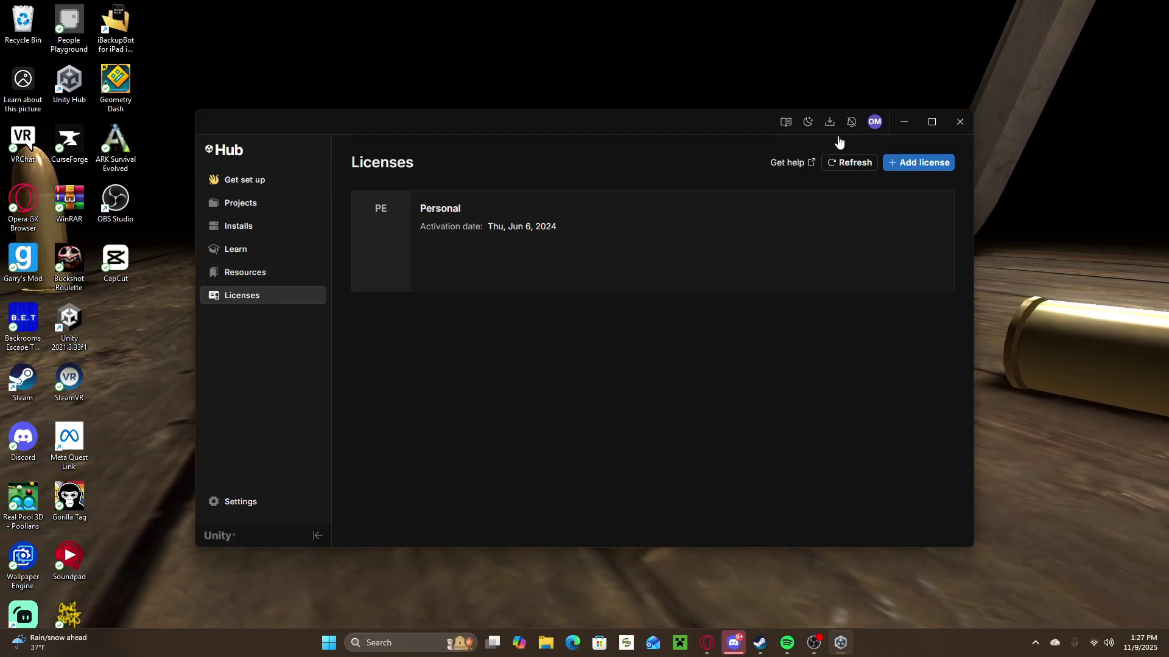
click(244, 210)
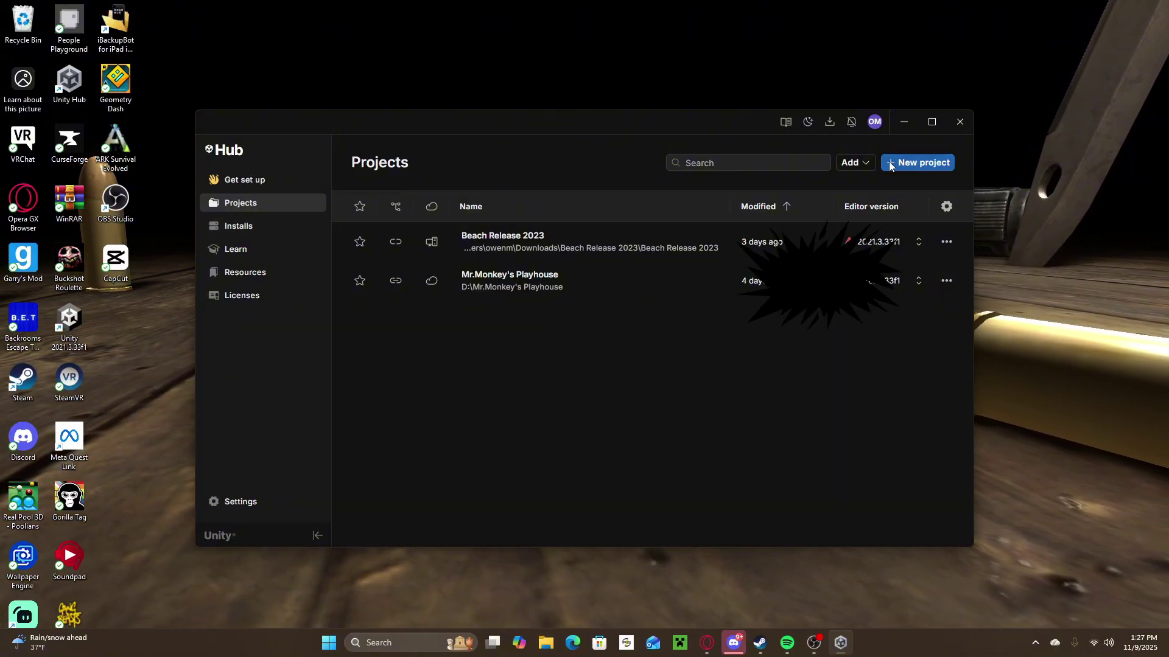
click(918, 163)
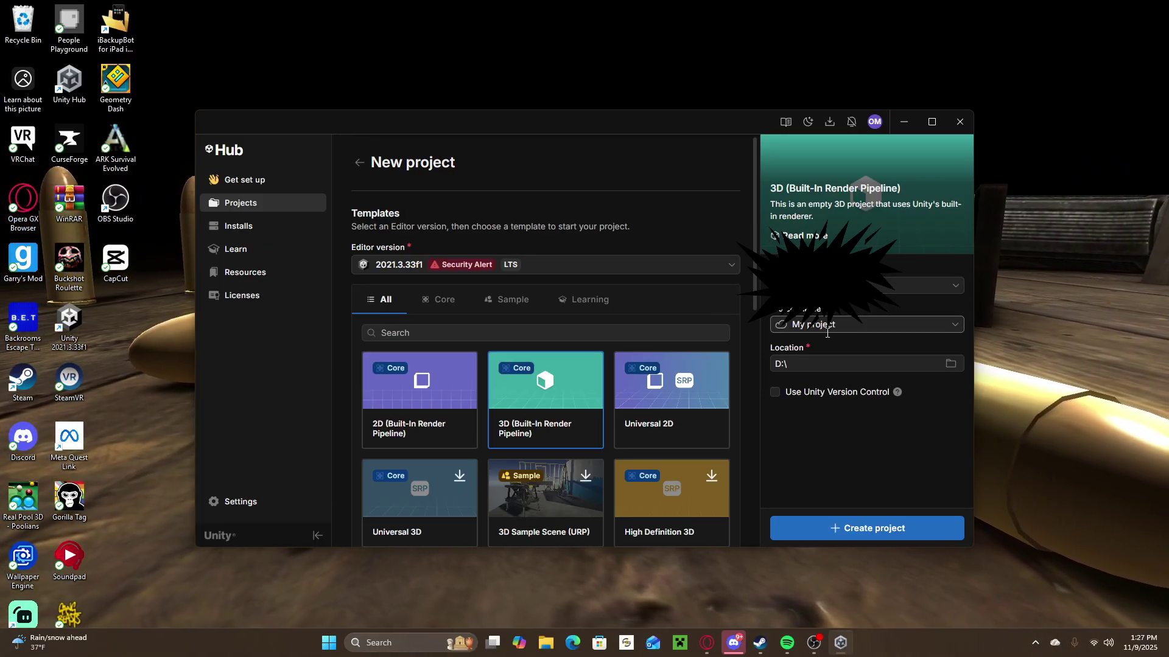
Step: Name the new project 'tut' and keep its location at D:\
click(797, 324)
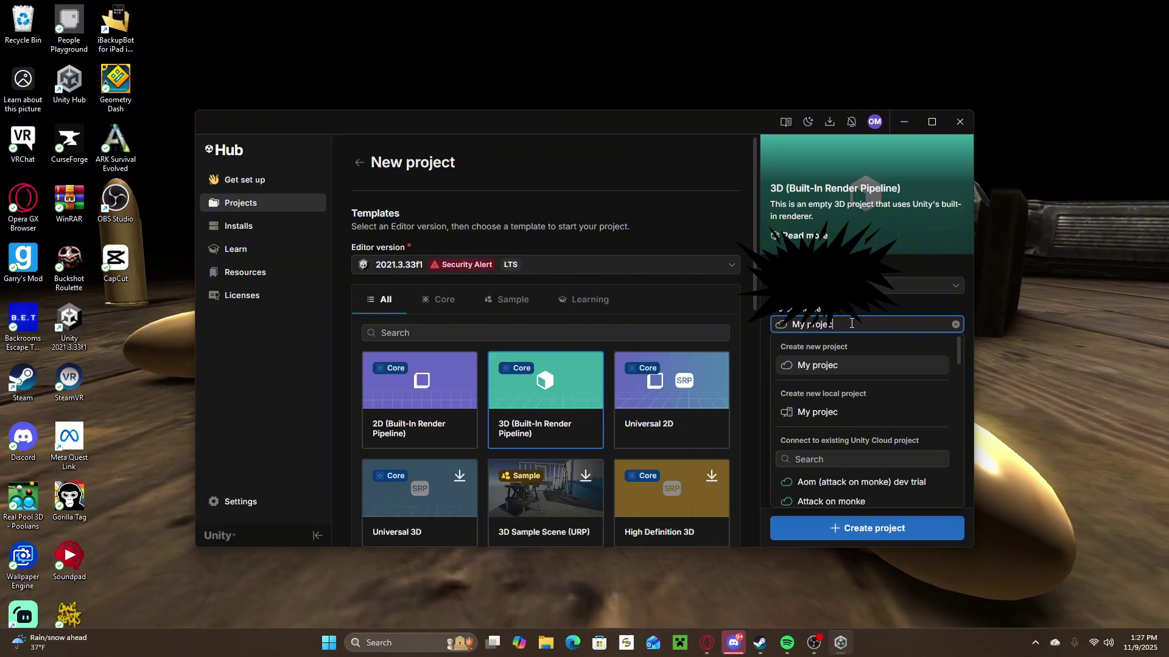
key(BackSpace)
key(BackSpace)
key(BackSpace)
key(BackSpace)
key(BackSpace)
key(BackSpace)
key(BackSpace)
key(BackSpace)
key(BackSpace)
key(BackSpace)
text(tut)
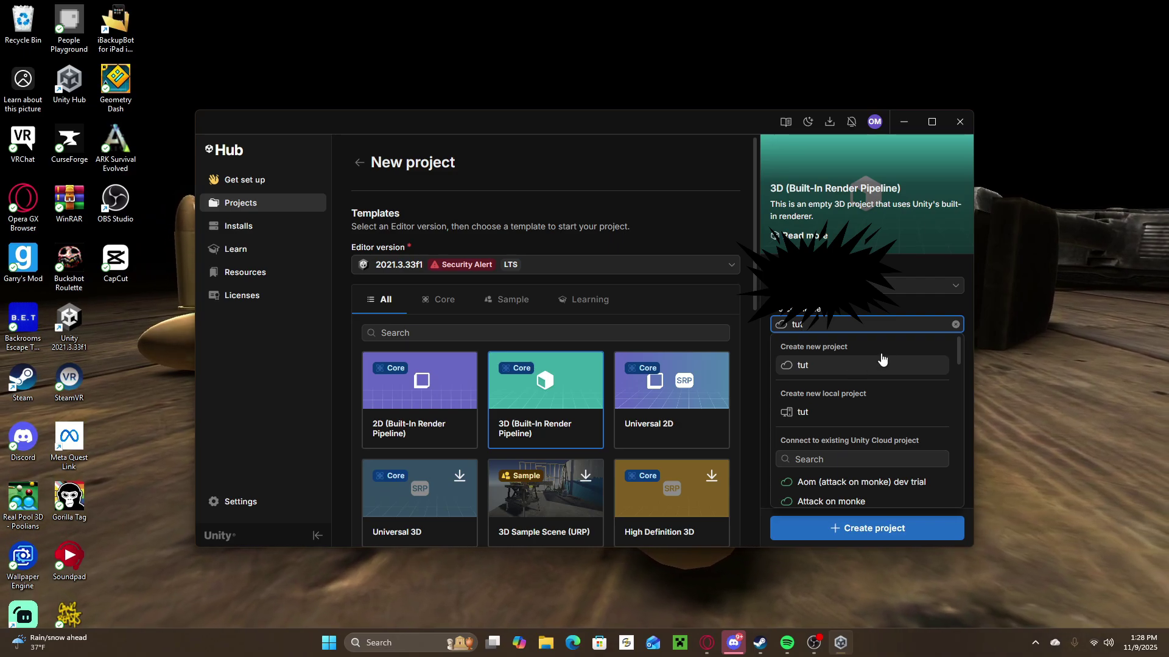
click(938, 311)
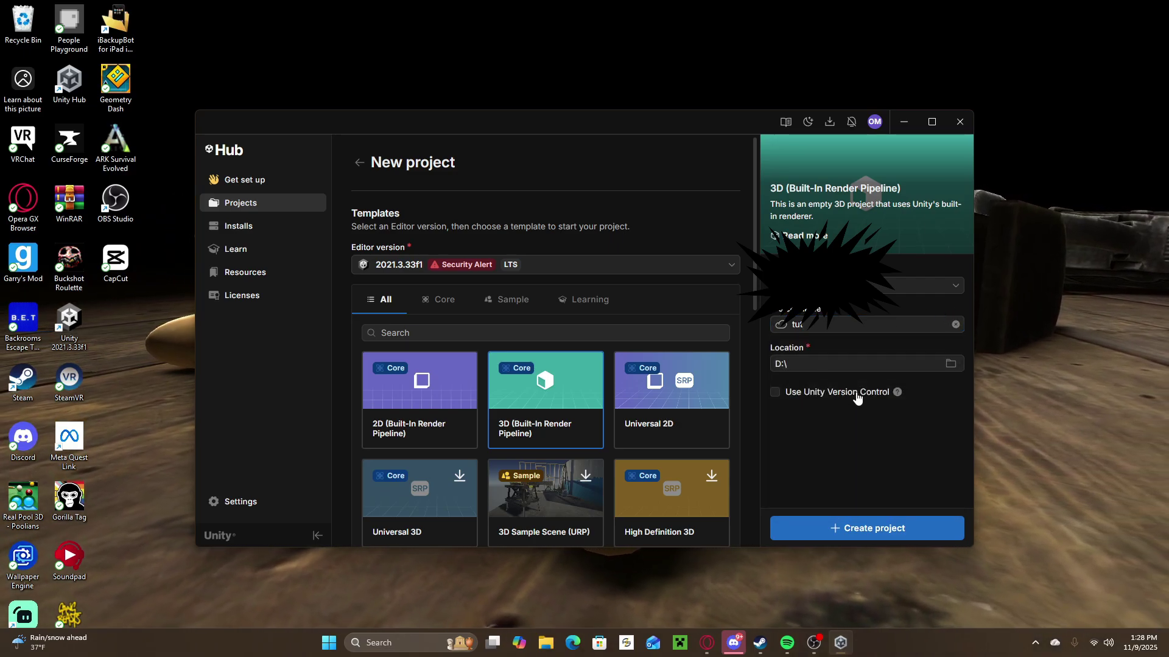
click(823, 363)
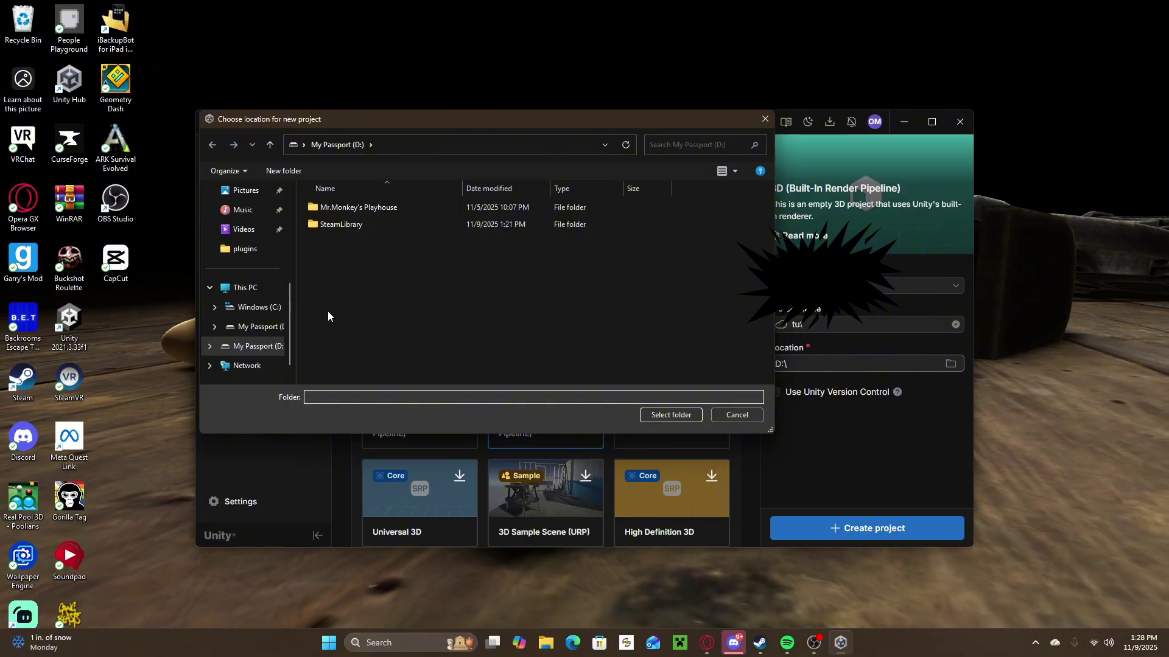
click(737, 415)
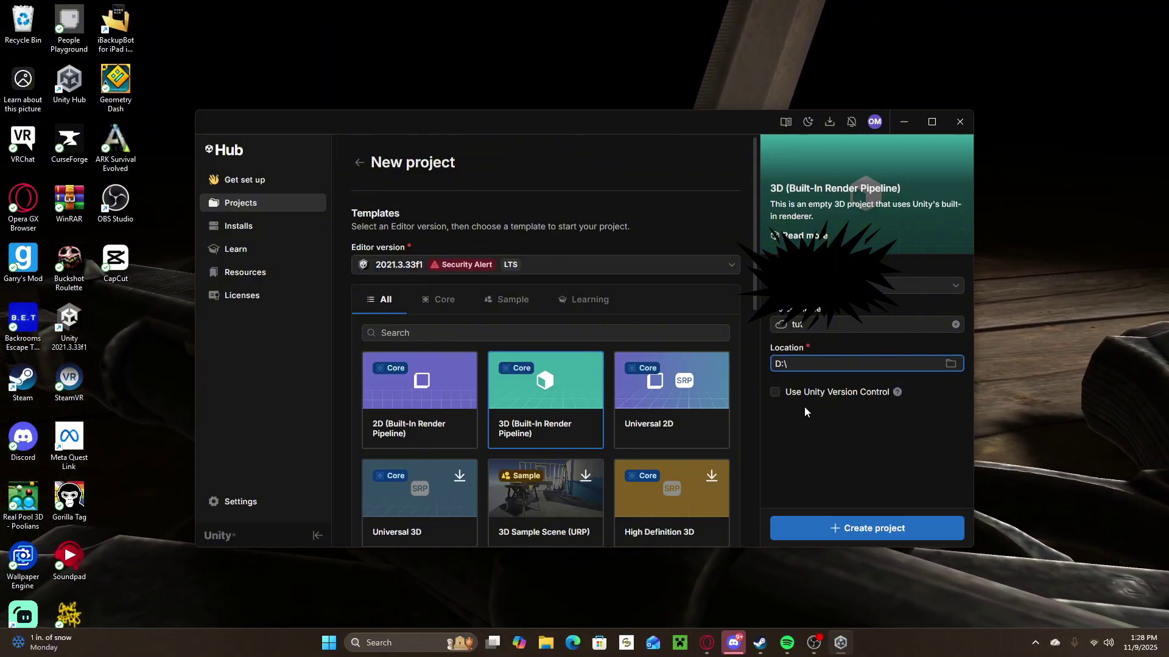
Step: Leave Unity Version Control unchecked and create the tut project
click(775, 393)
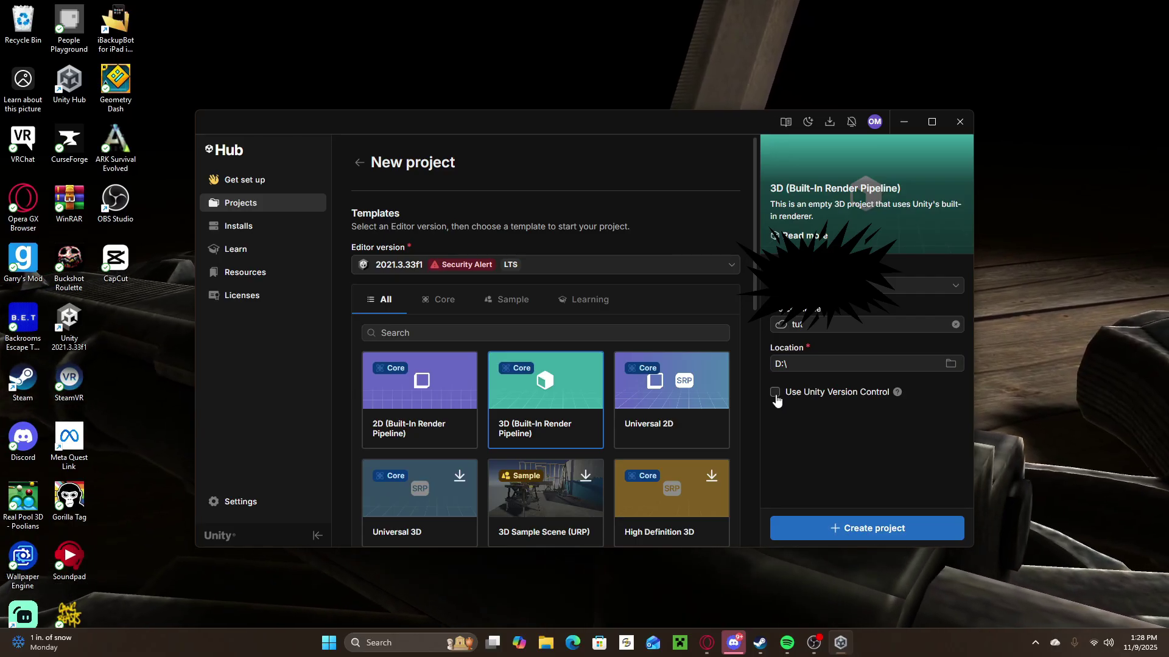
click(776, 393)
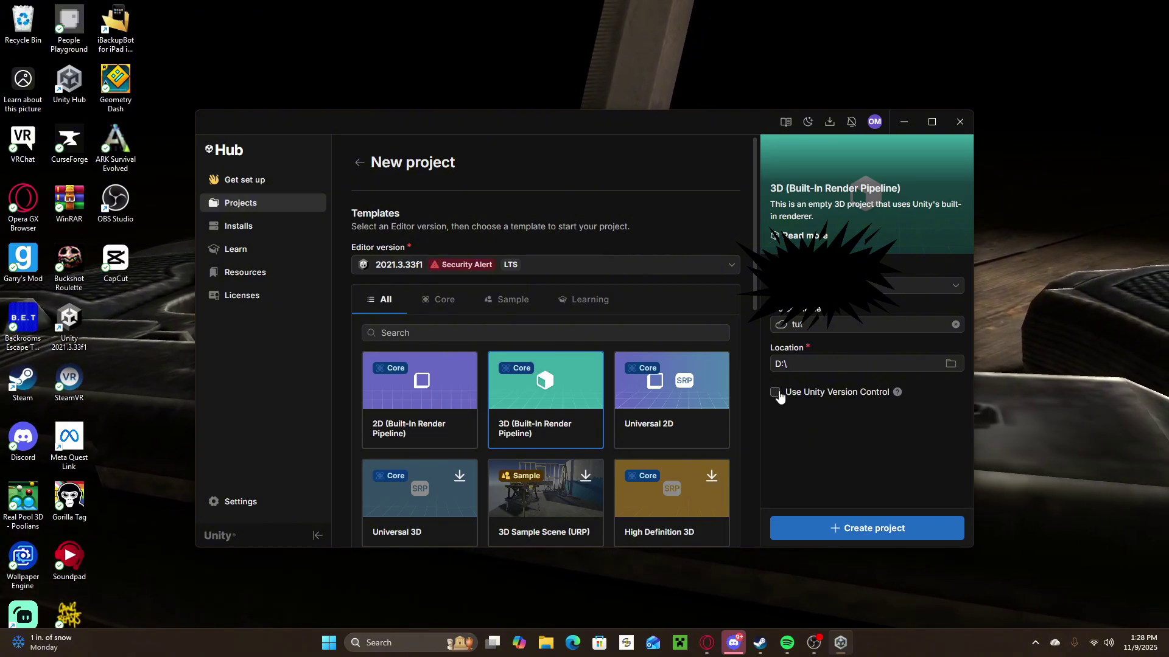
click(777, 396)
click(775, 394)
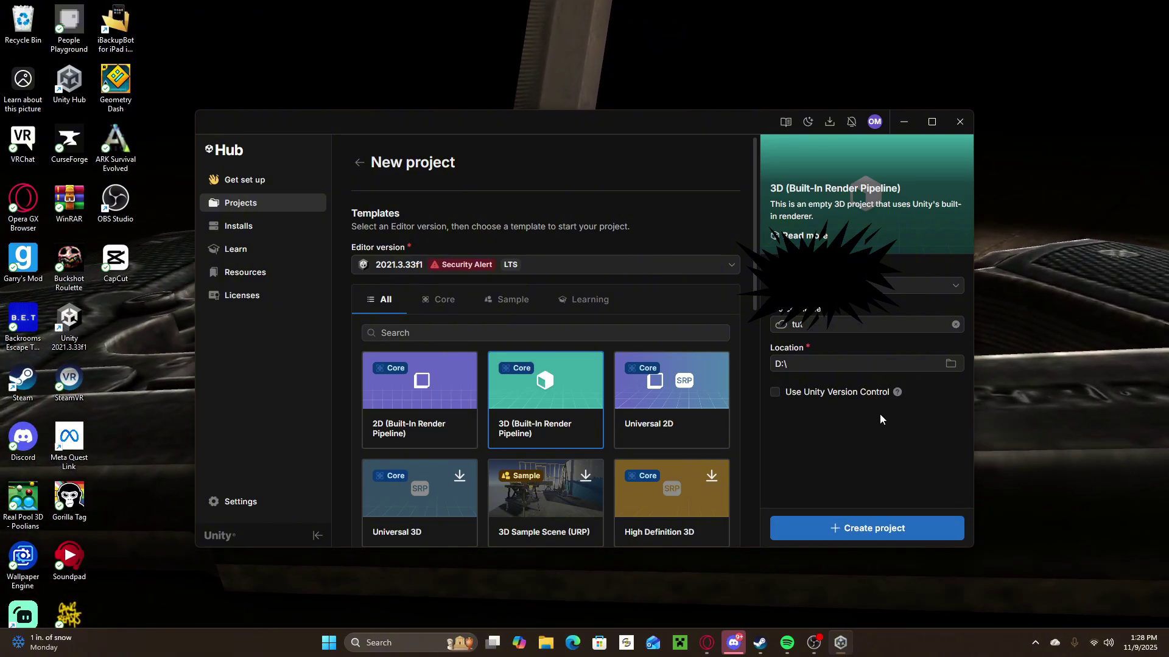
click(874, 528)
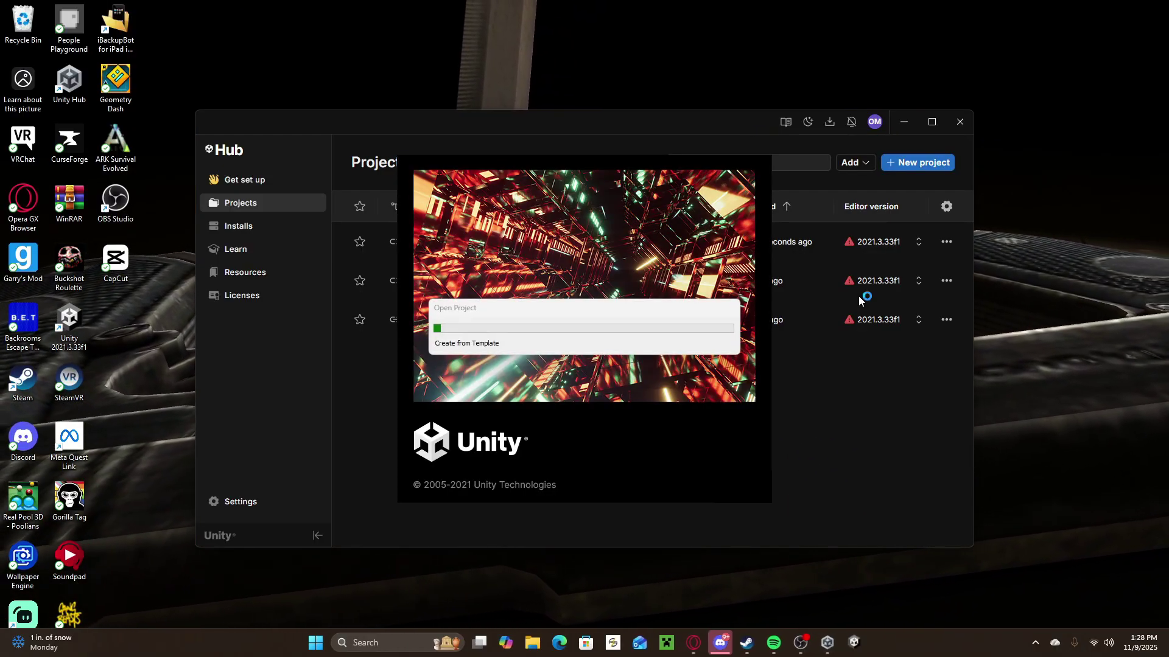
Step: Let the tut project load and orbit SampleScene to view the Main Camera and Directional Light
click(903, 121)
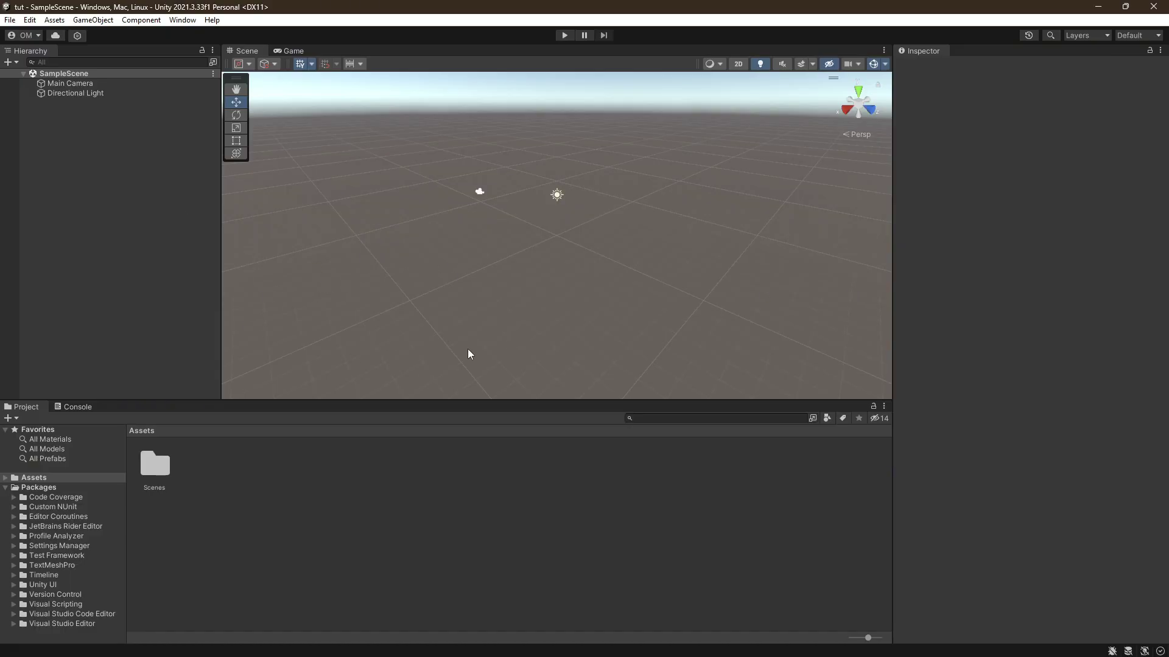
right_drag(513, 245, 555, 220)
key(grave)
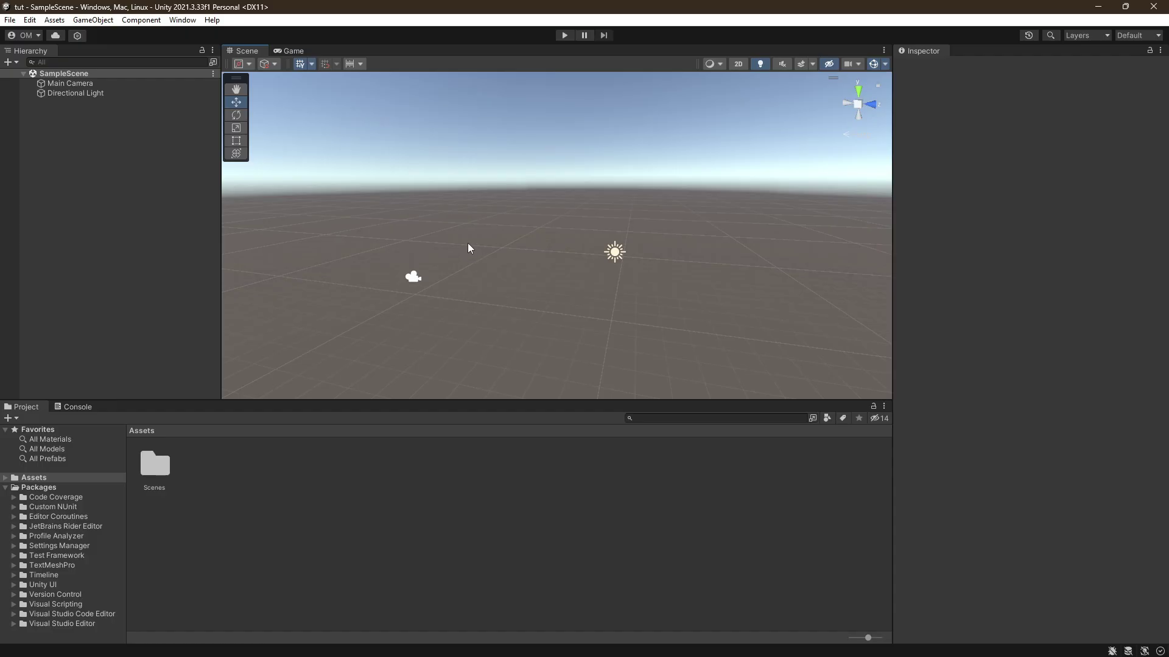
right_drag(551, 189, 550, 190)
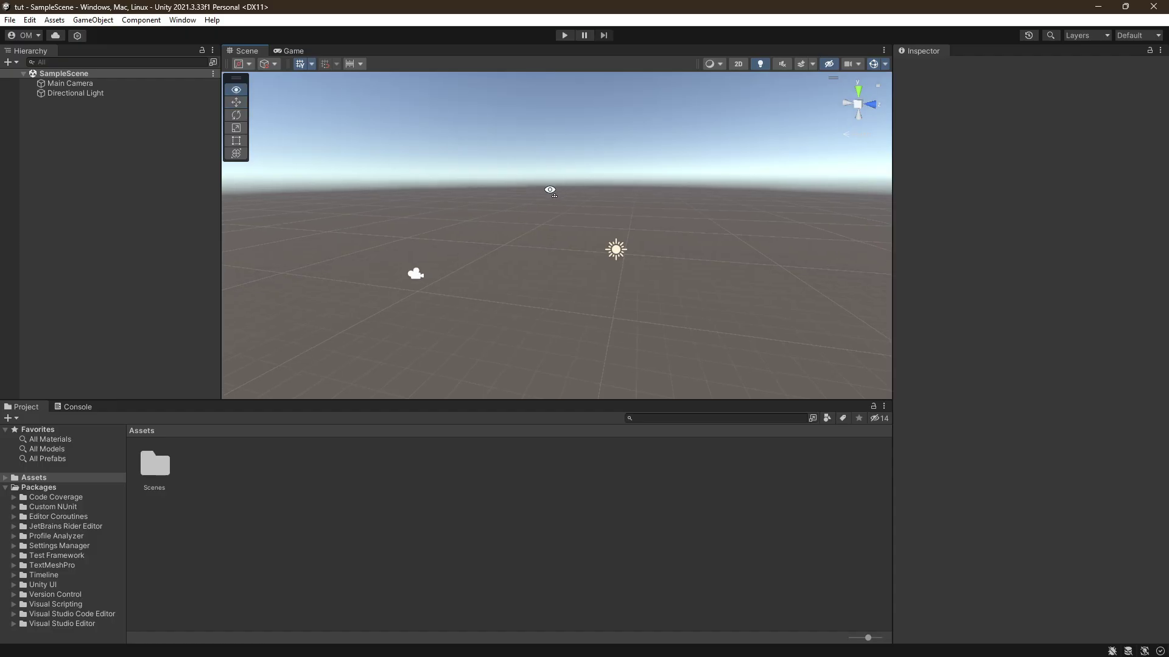
right_drag(550, 190, 583, 214)
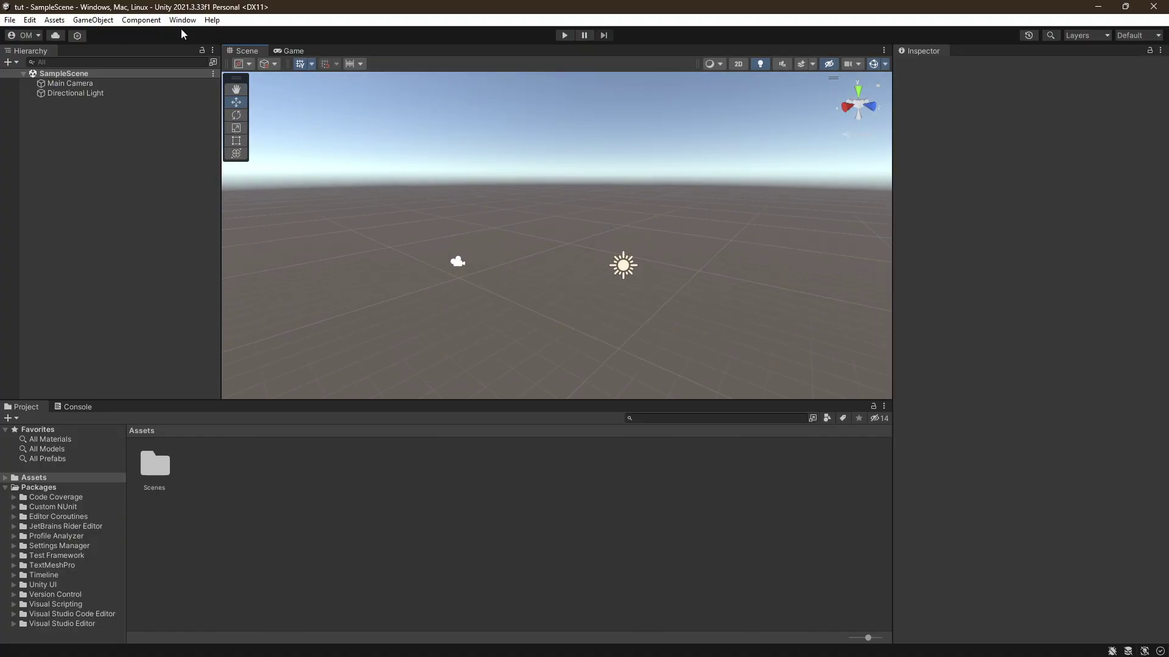
right_click(70, 6)
Step: Install XR Plug-in Management from Project Settings
key(Escape)
click(29, 20)
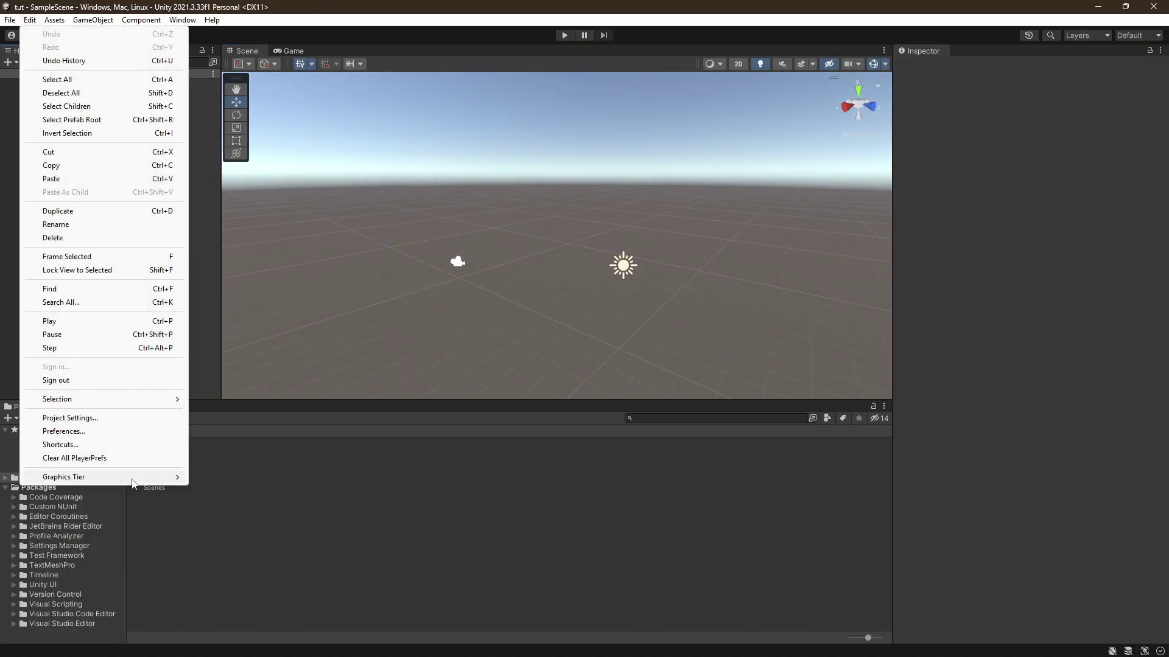
click(73, 419)
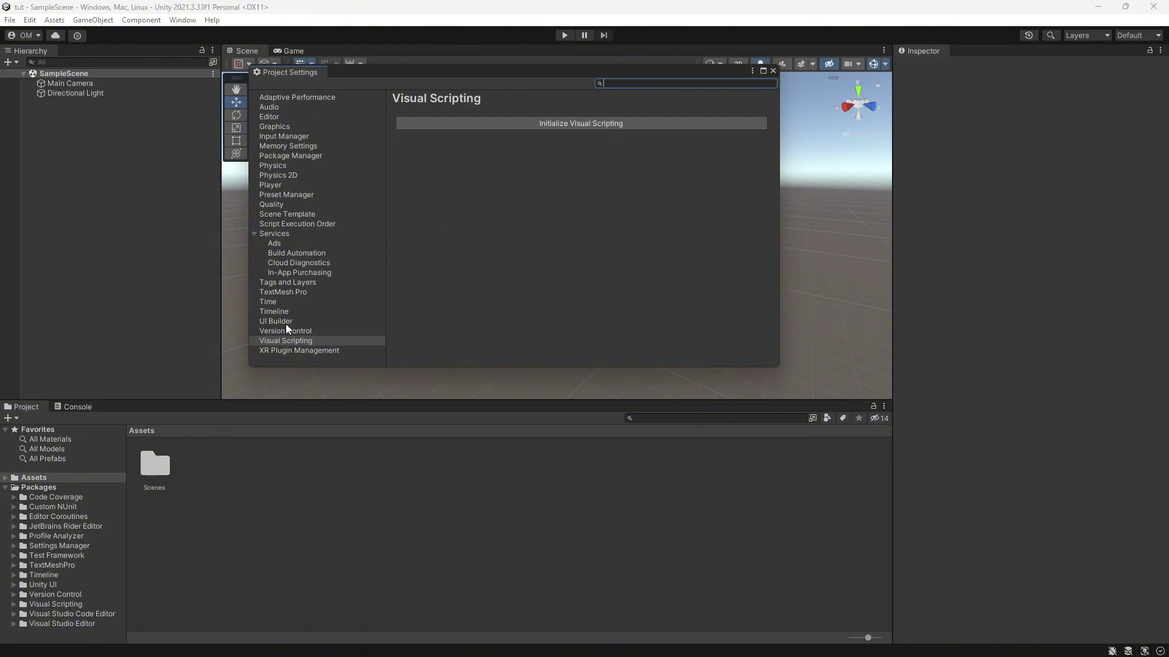
click(288, 352)
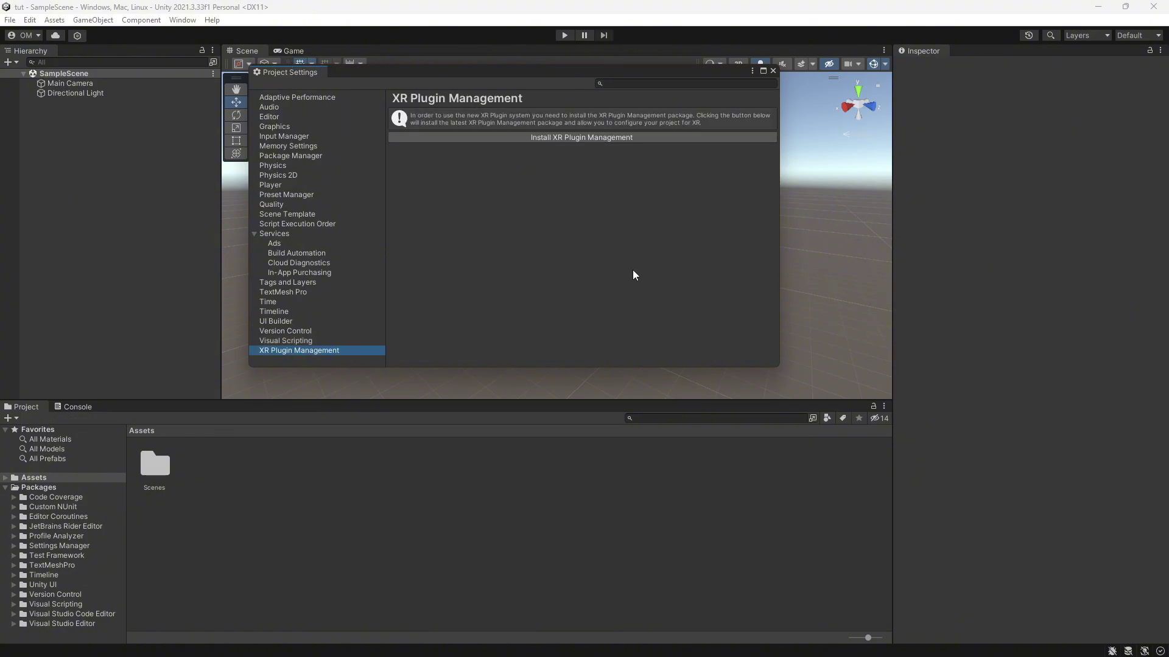
click(538, 137)
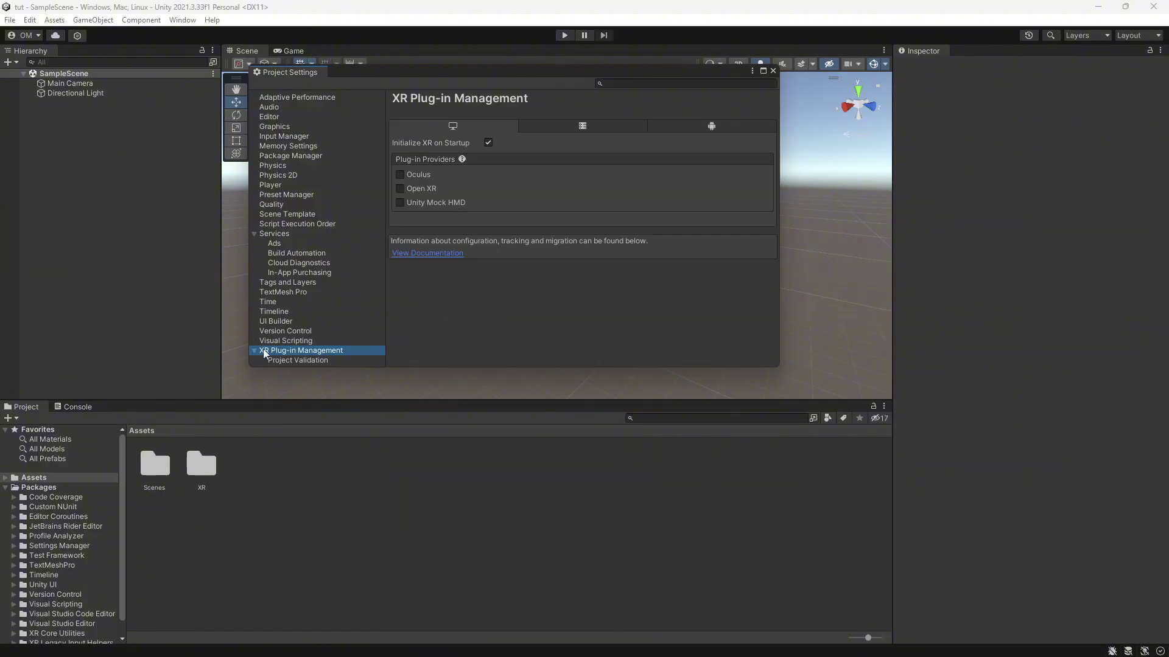
Step: Check XR project validation, then enable the Open XR plug-in provider
click(299, 360)
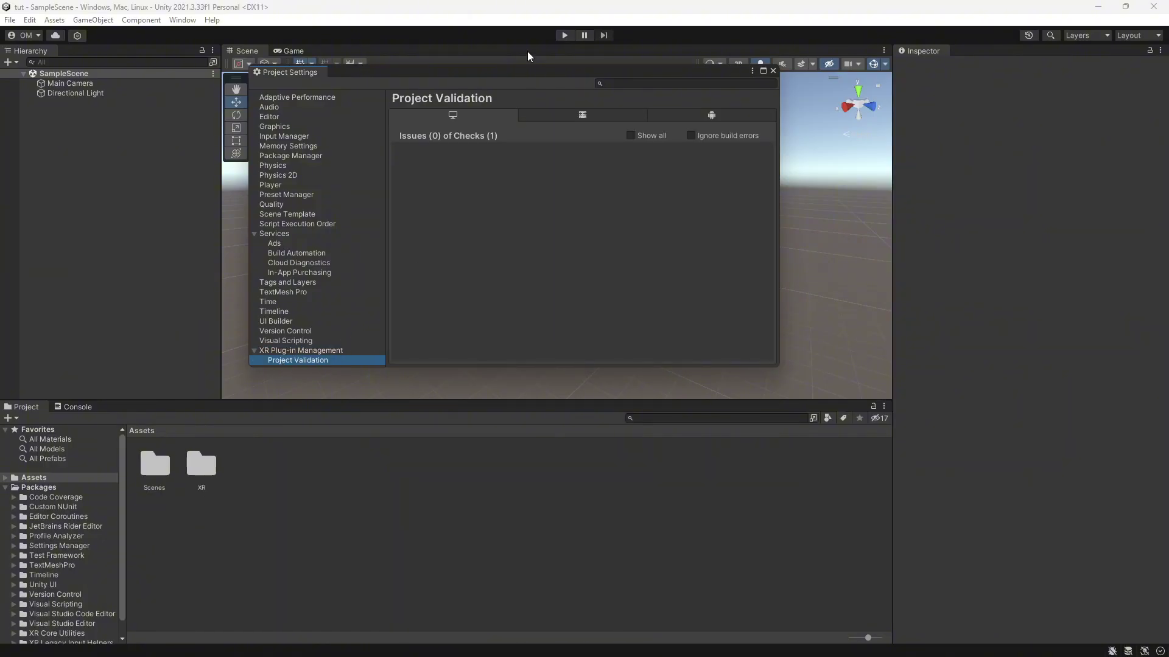
click(272, 351)
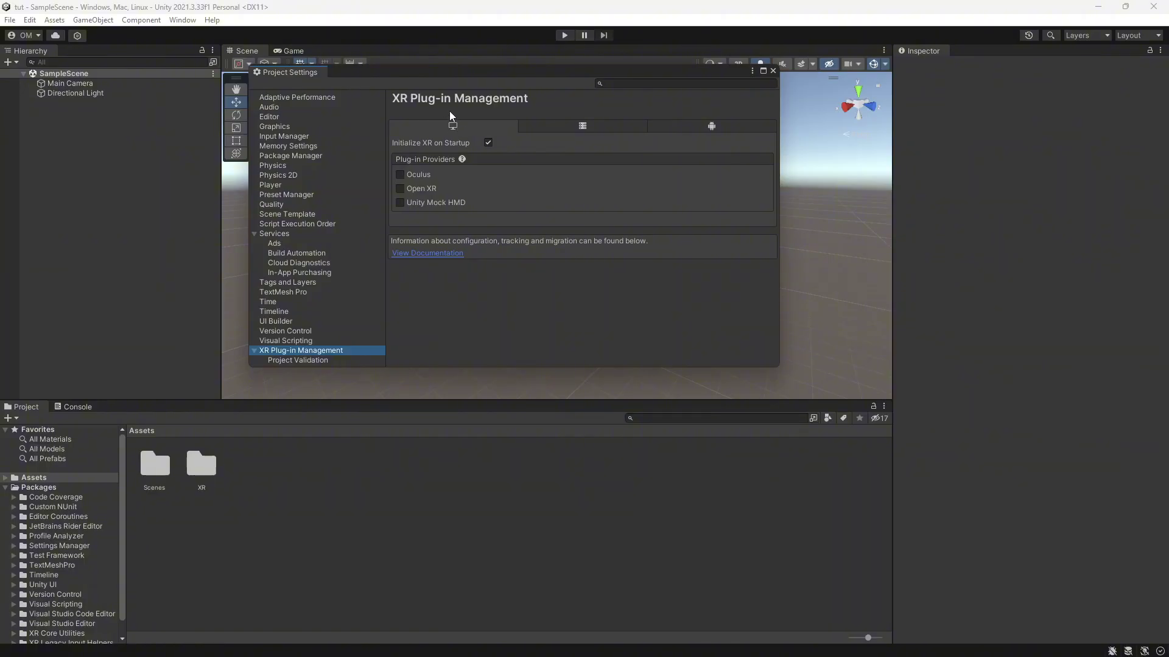
click(404, 187)
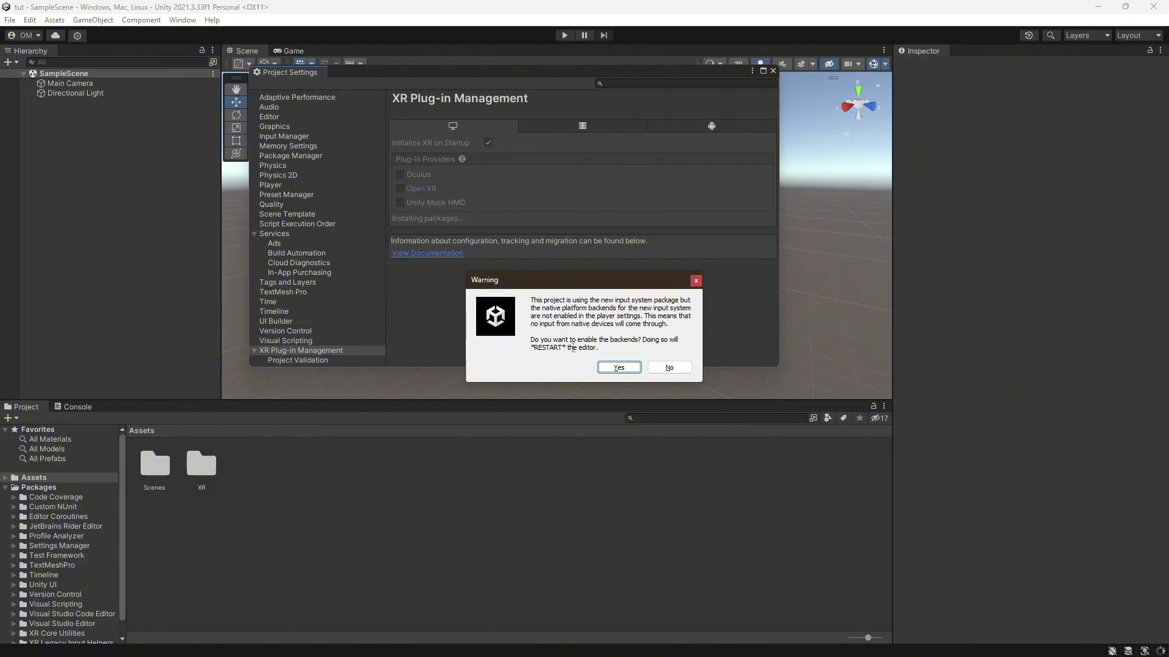
Step: Enable native input backends, fix all validation issues, and open the OpenXR interaction-profile settings
click(615, 368)
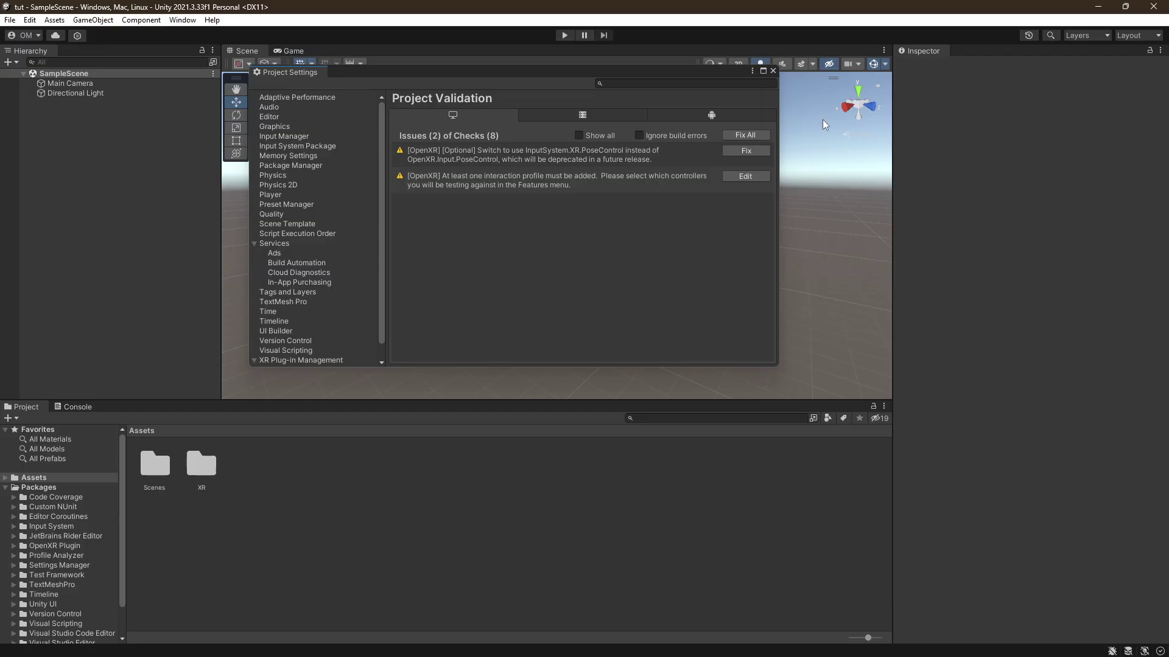
scroll(316, 304, down, 1)
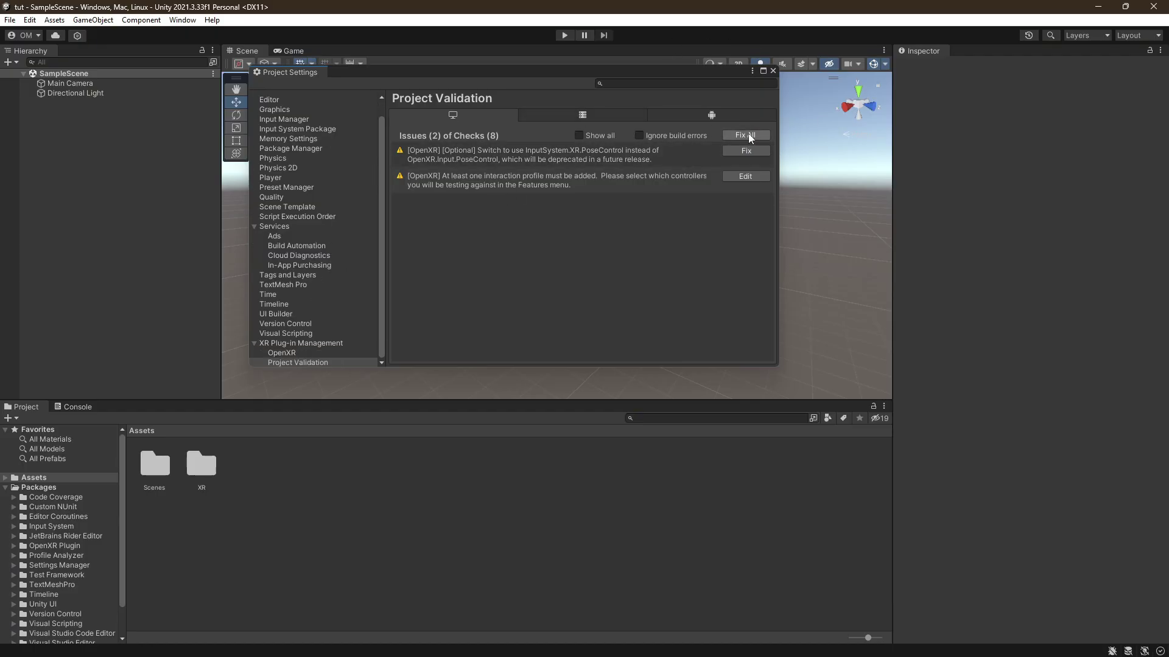
click(711, 224)
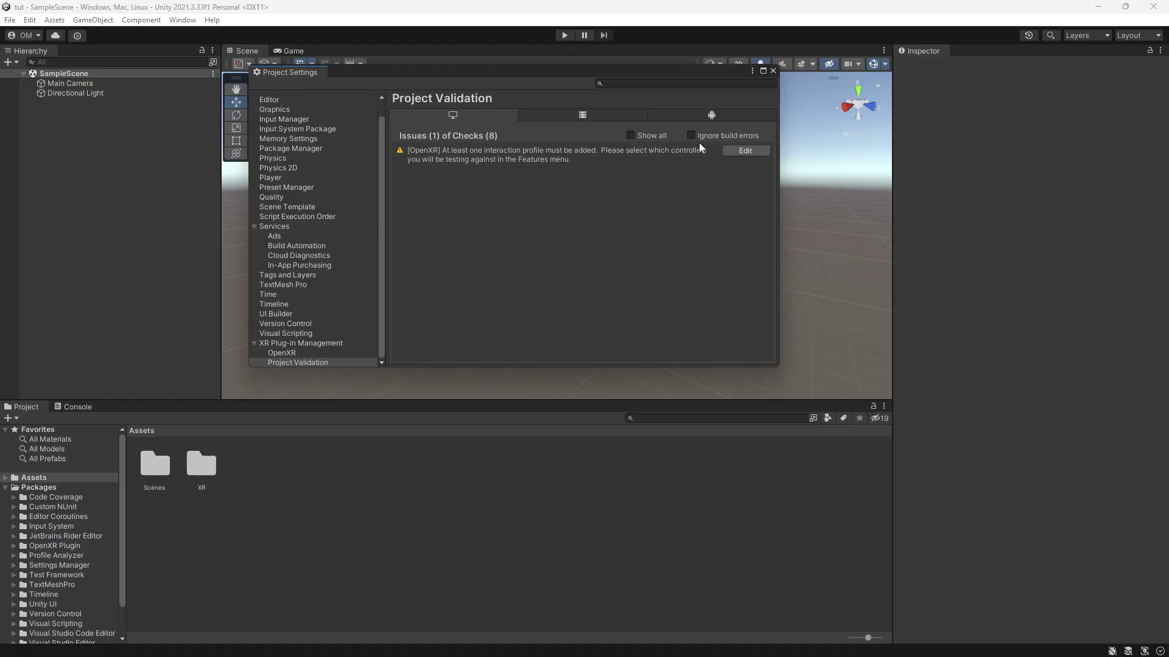
click(745, 153)
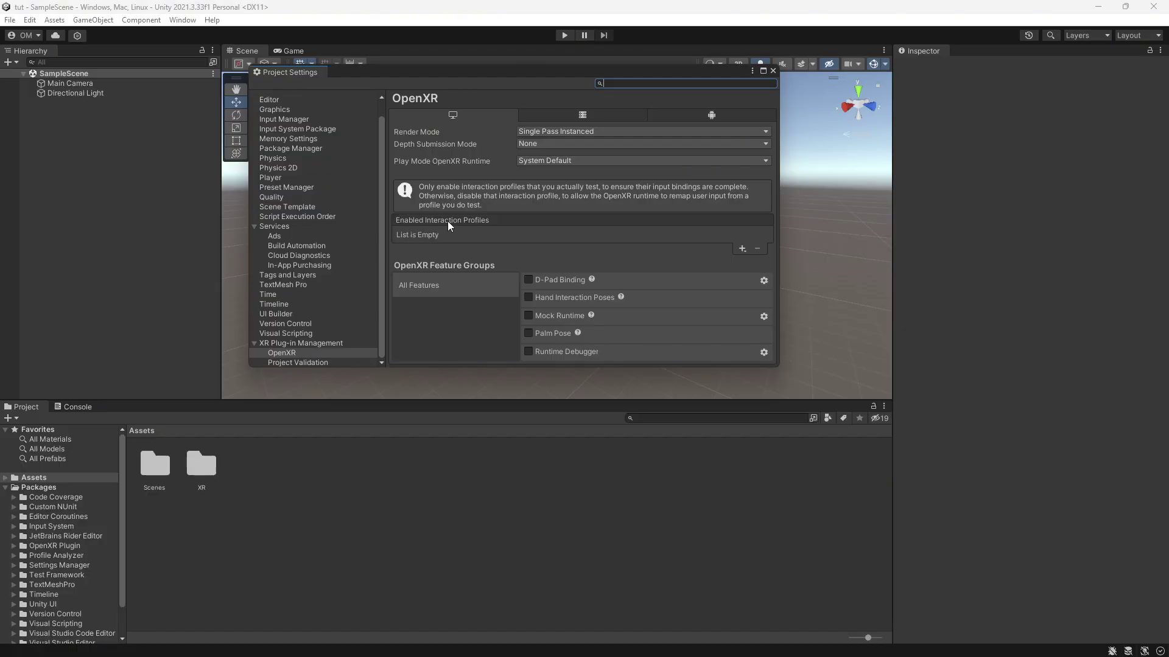
Step: Add the Valve Index and Oculus Touch controller profiles to OpenXR
click(742, 249)
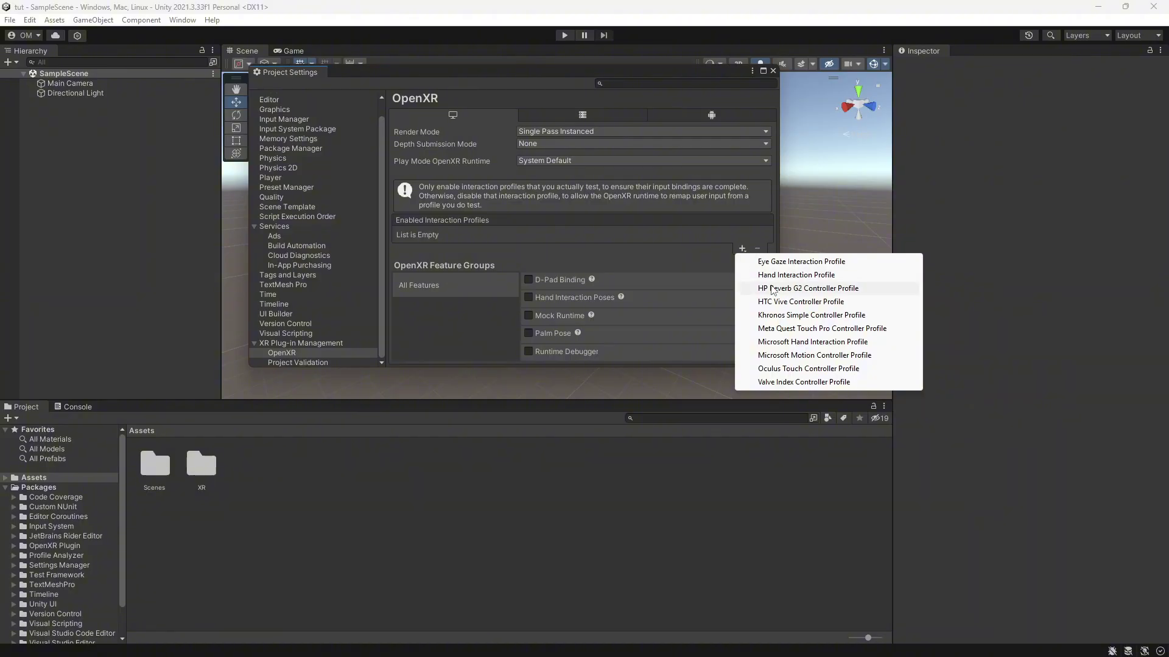
click(786, 382)
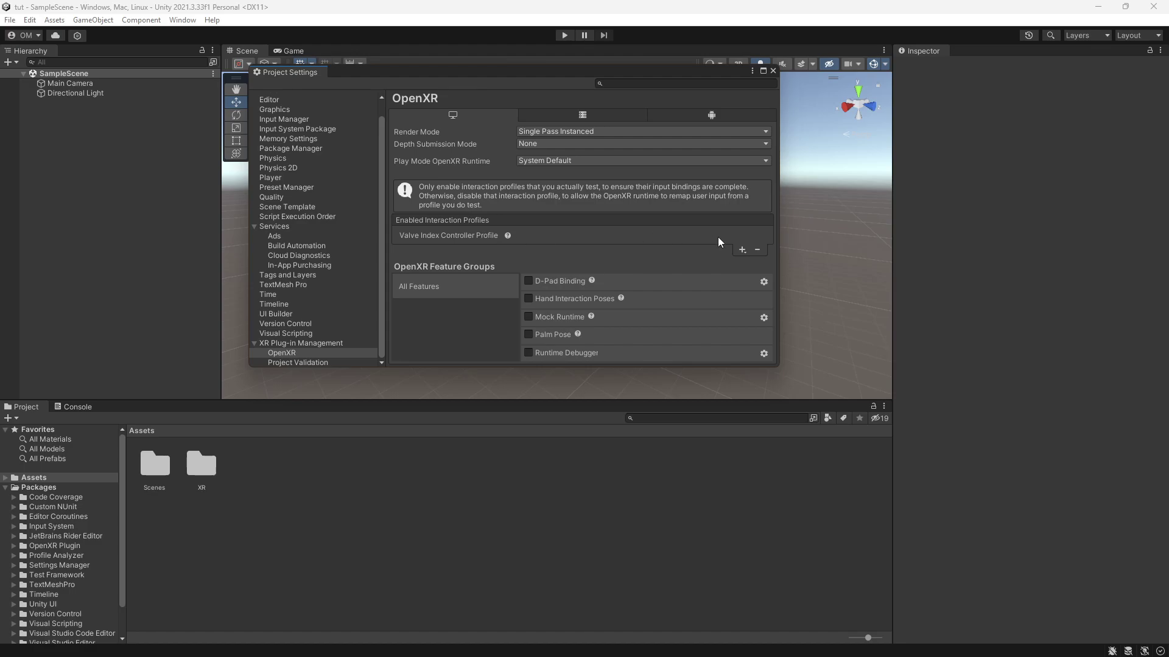
click(742, 250)
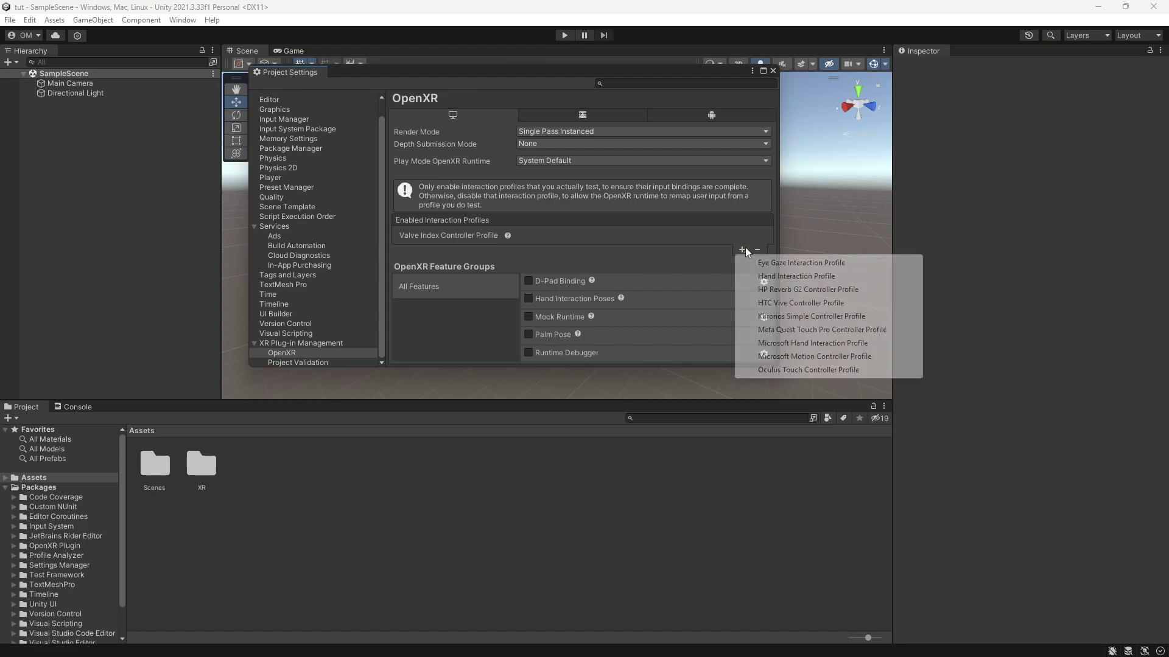
click(784, 371)
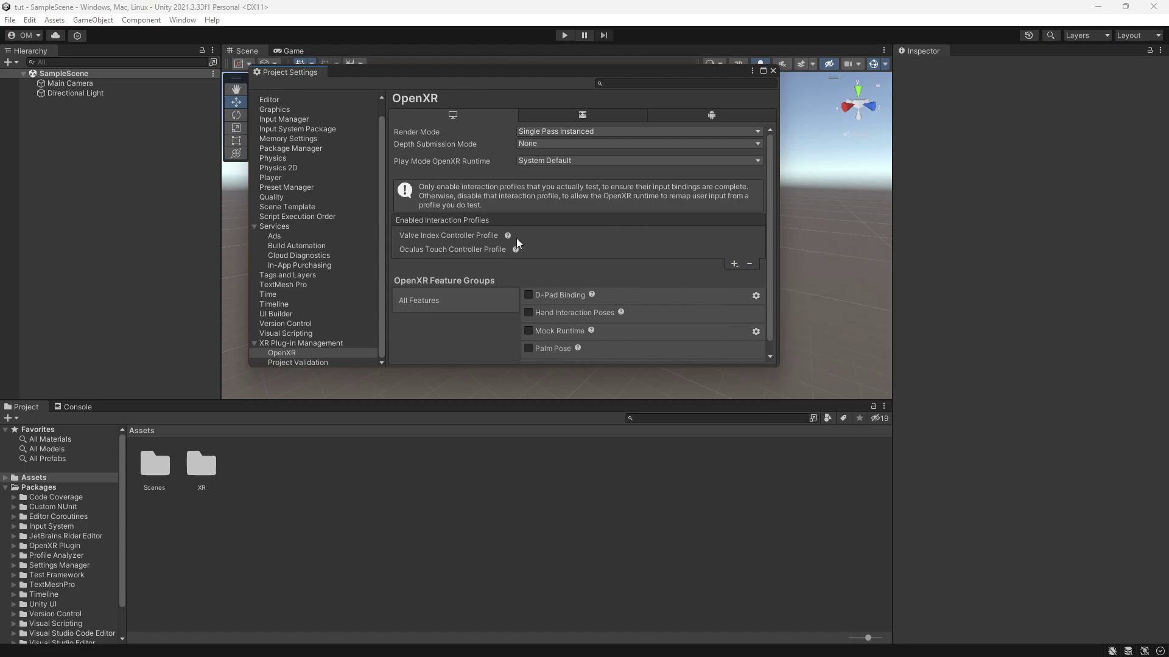
click(734, 263)
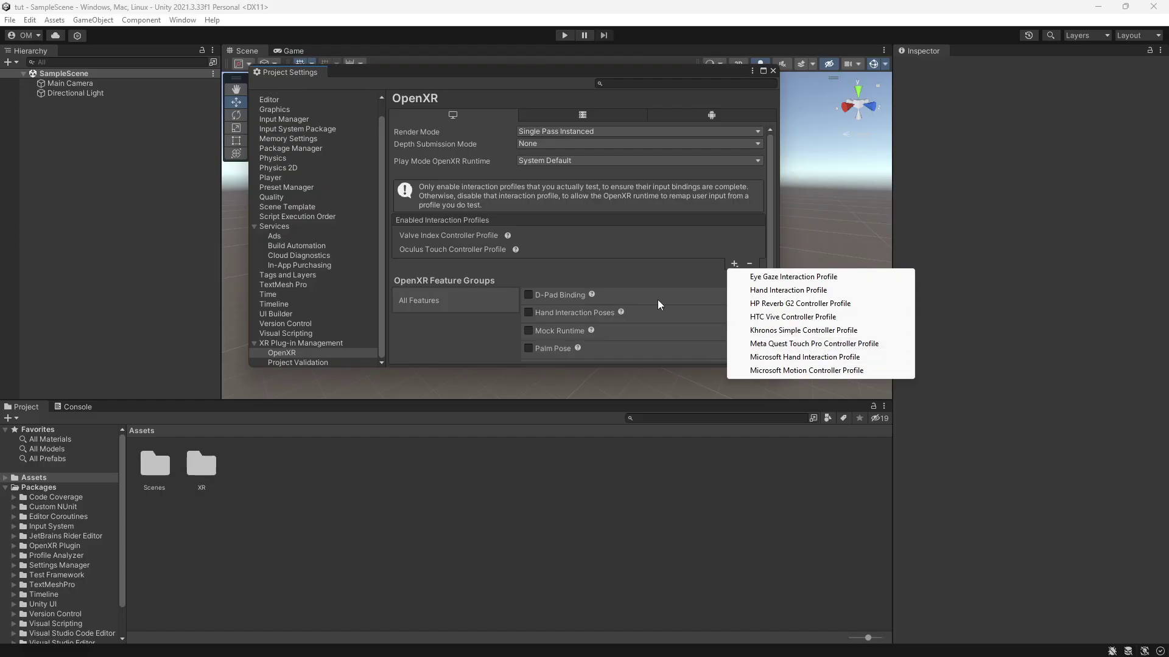
click(583, 266)
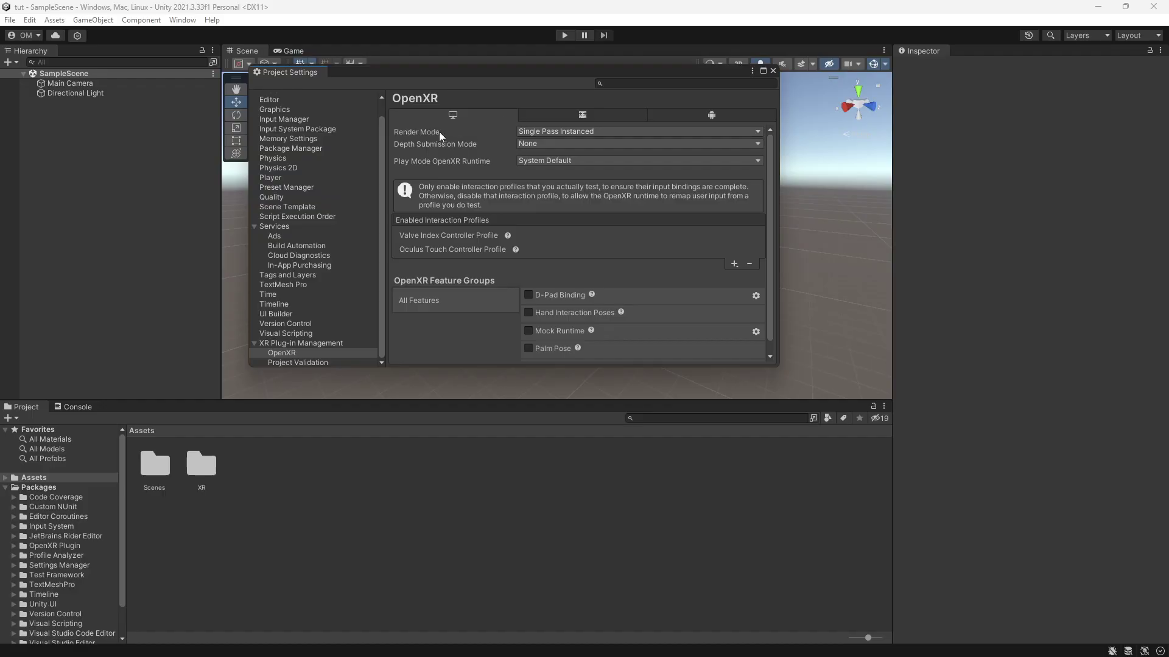
Step: Set Multi-pass render mode on desktop and Android, and add Oculus Touch profile for Android
click(534, 130)
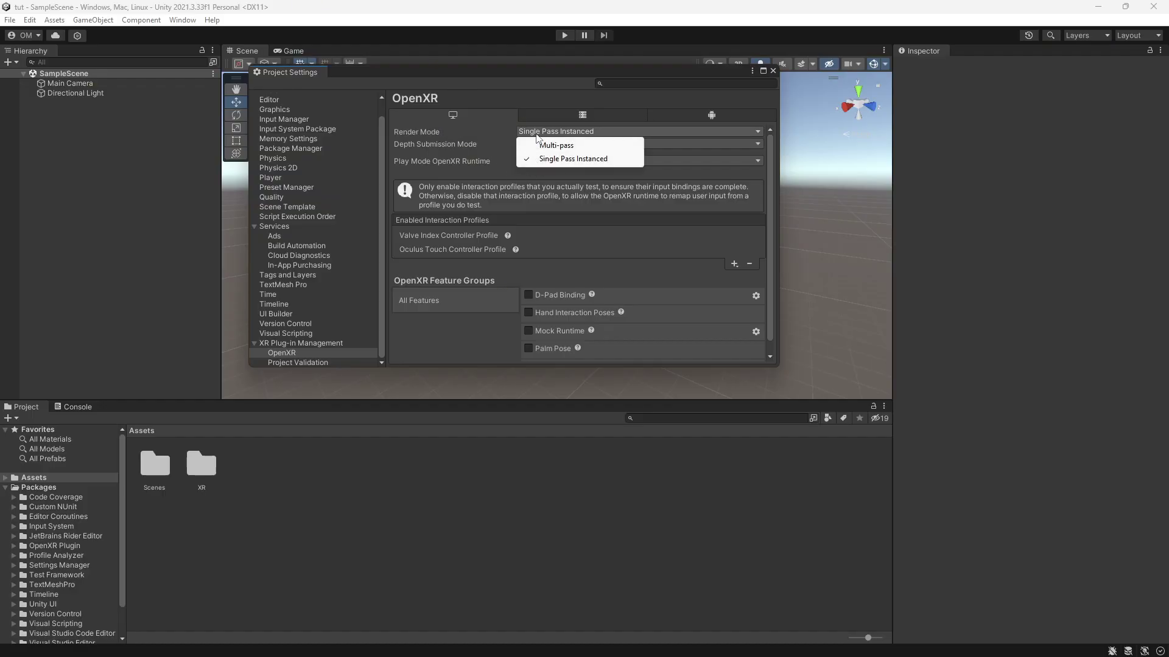
click(552, 146)
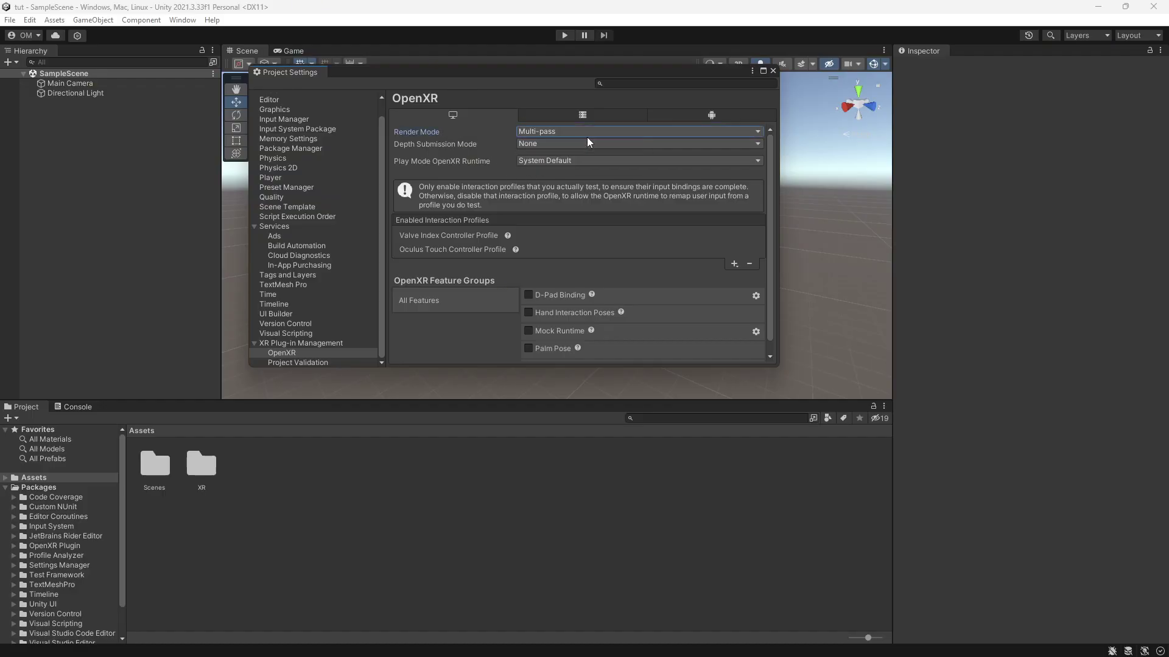
click(704, 115)
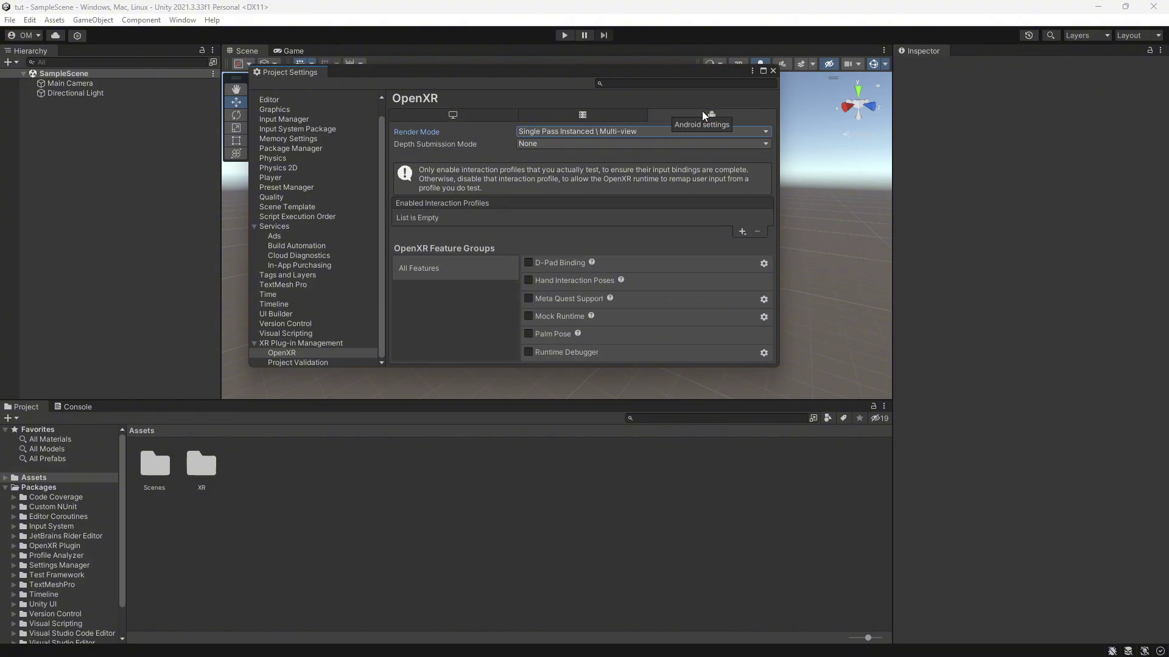
click(532, 130)
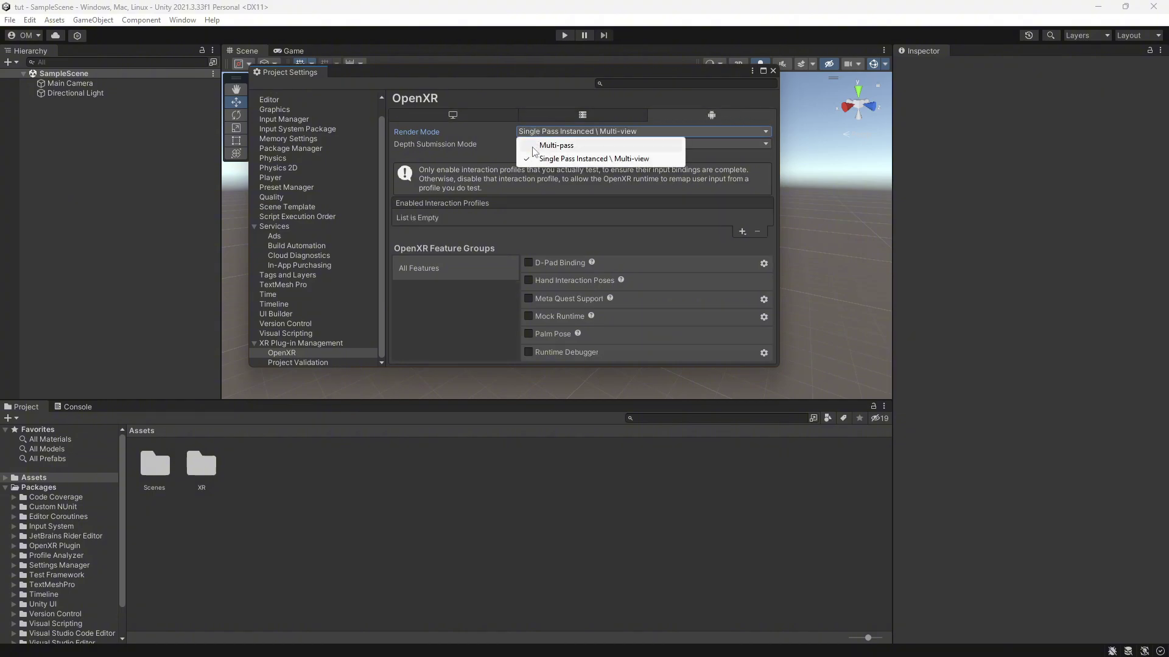
click(535, 146)
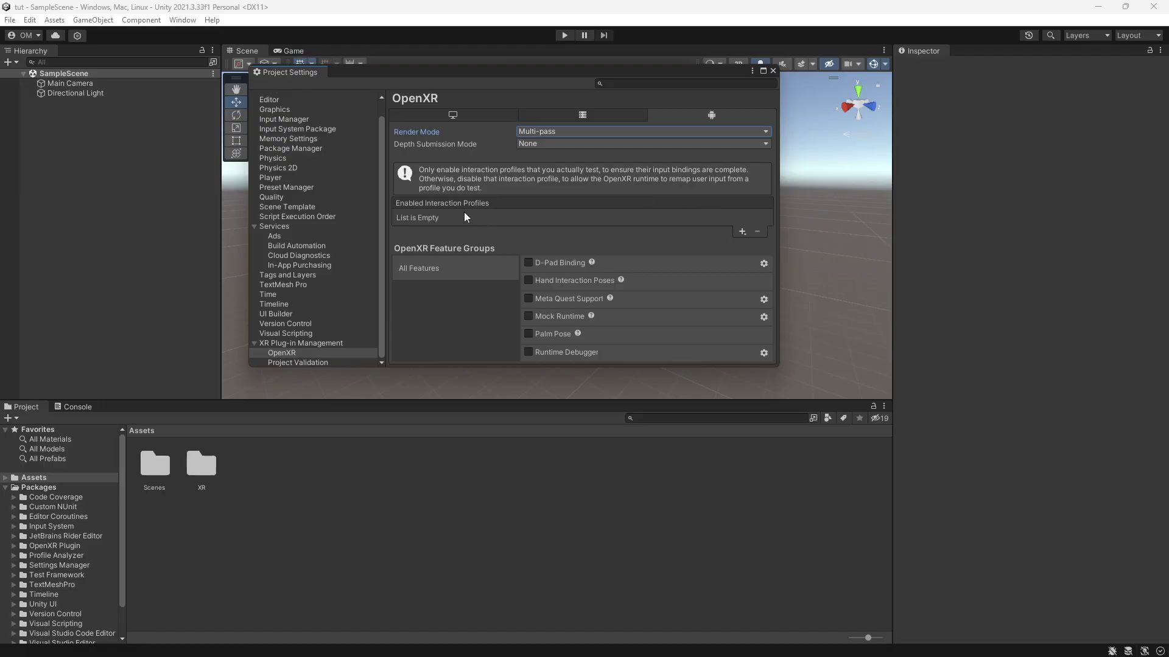
click(743, 231)
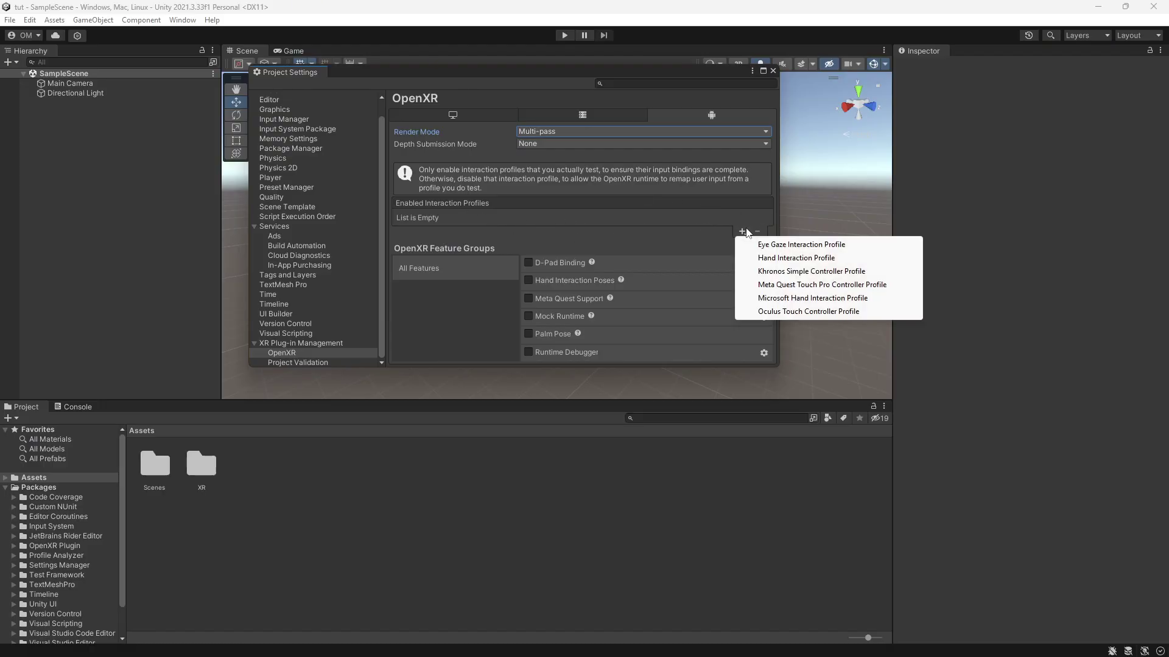
click(805, 313)
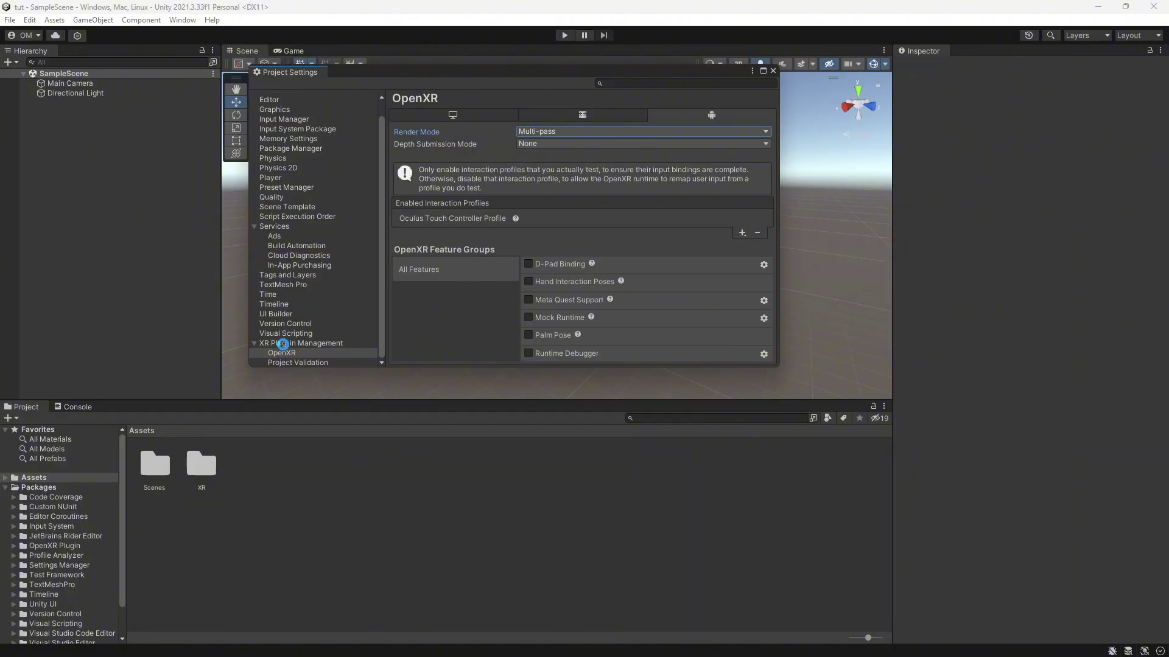
click(283, 344)
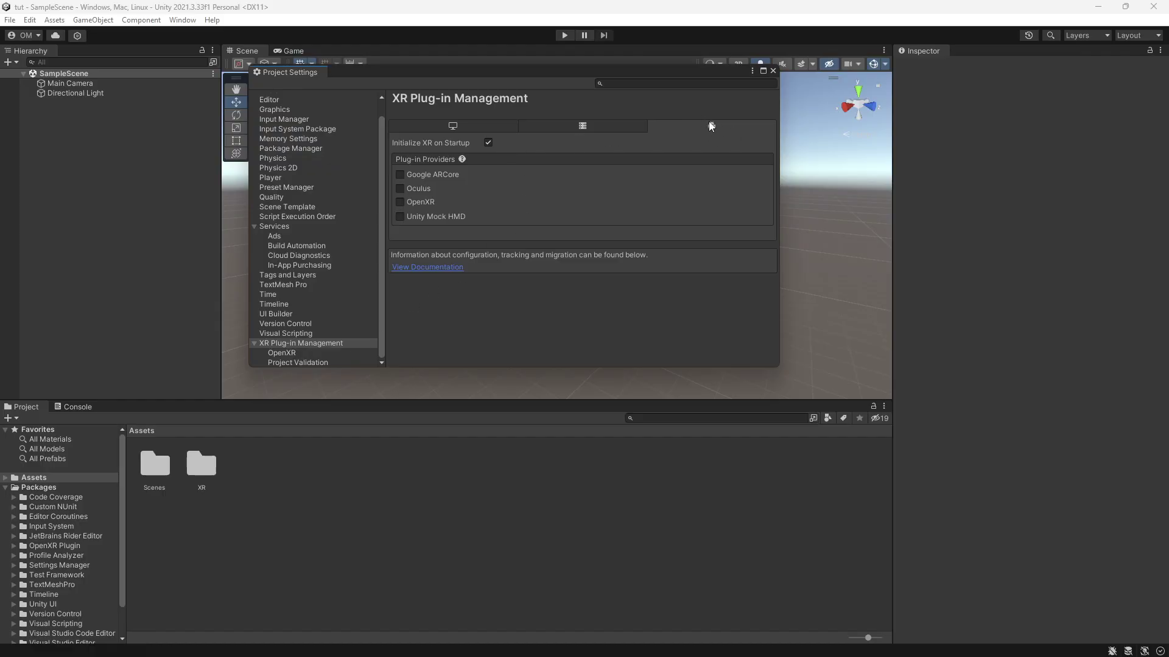
Step: Enable the Oculus provider and set its desktop stereo rendering to Multi Pass
click(400, 189)
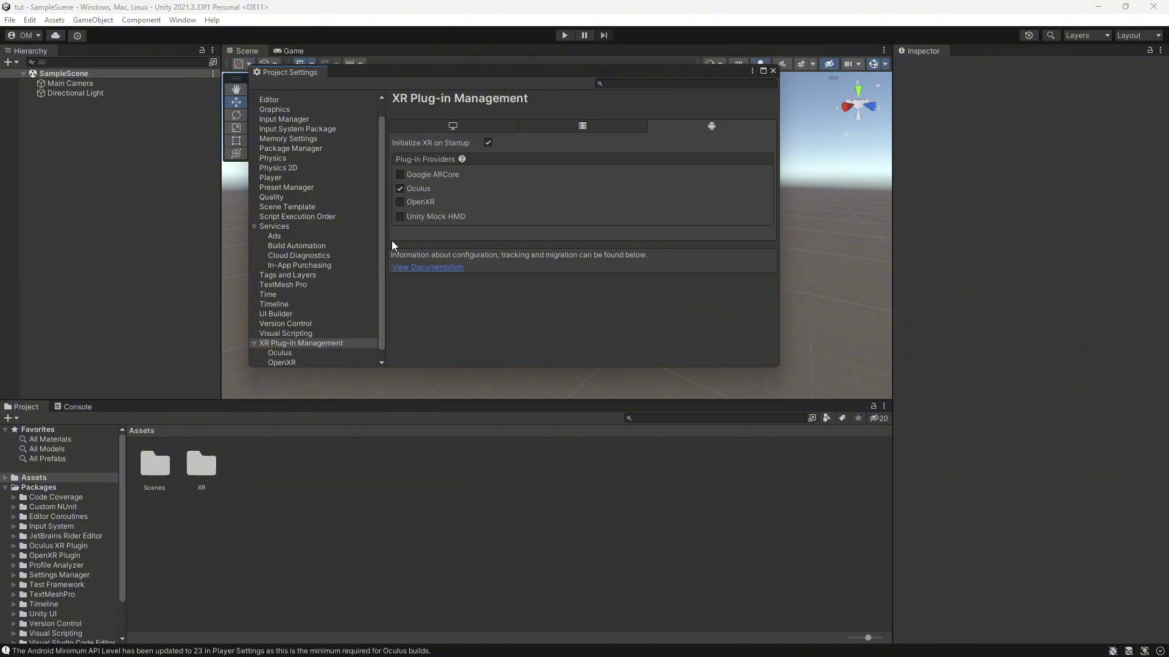
click(280, 353)
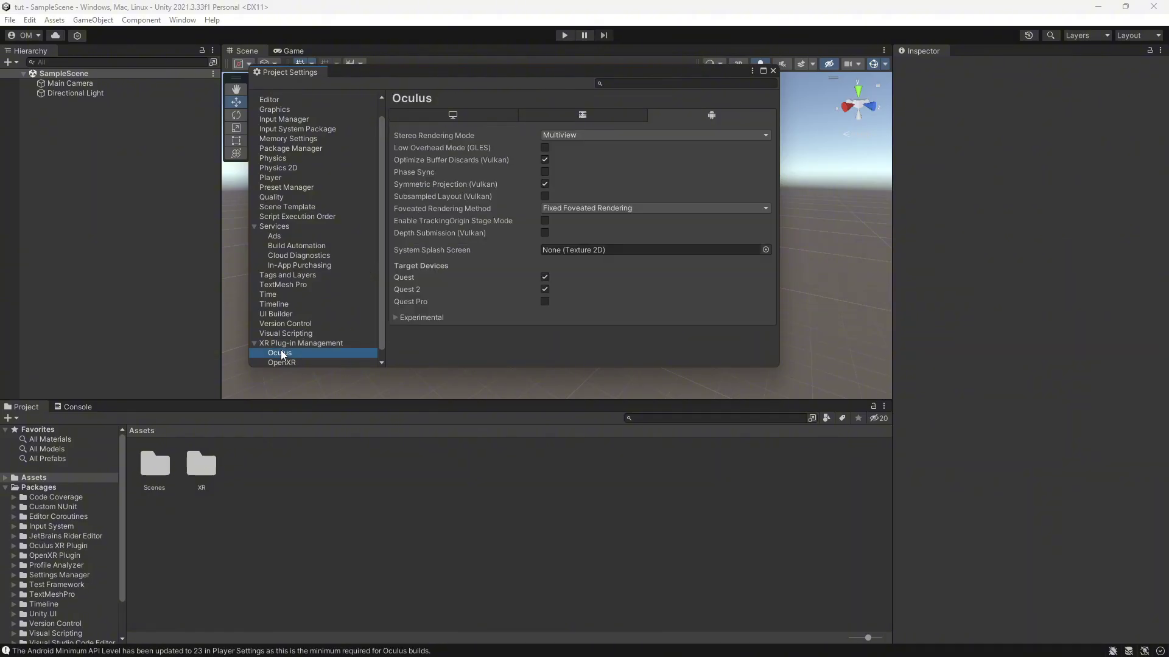
click(473, 111)
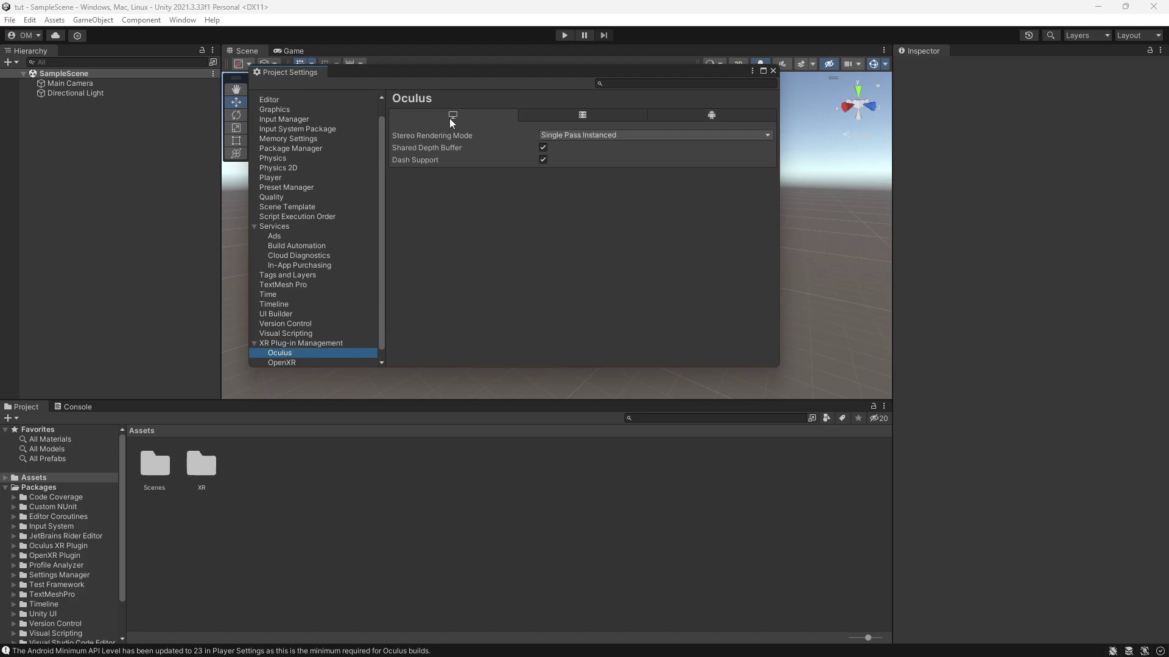
click(565, 136)
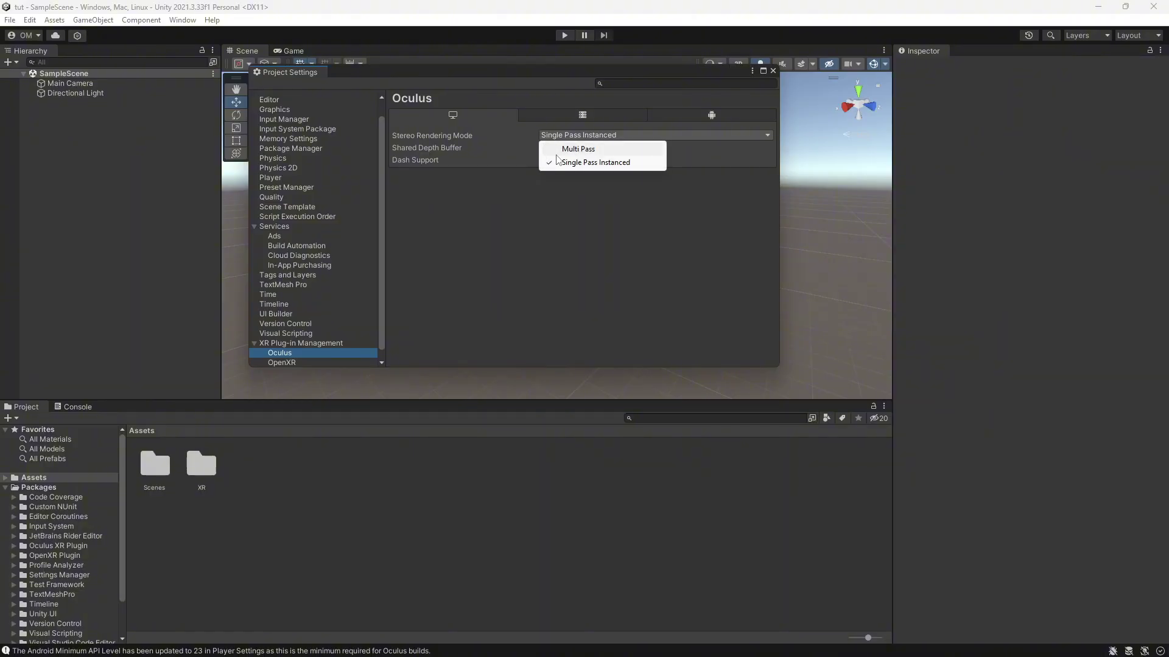
click(570, 149)
Step: Set Android Oculus stereo rendering to Multi Pass with Low Overhead Mode, then close Project Settings
click(710, 115)
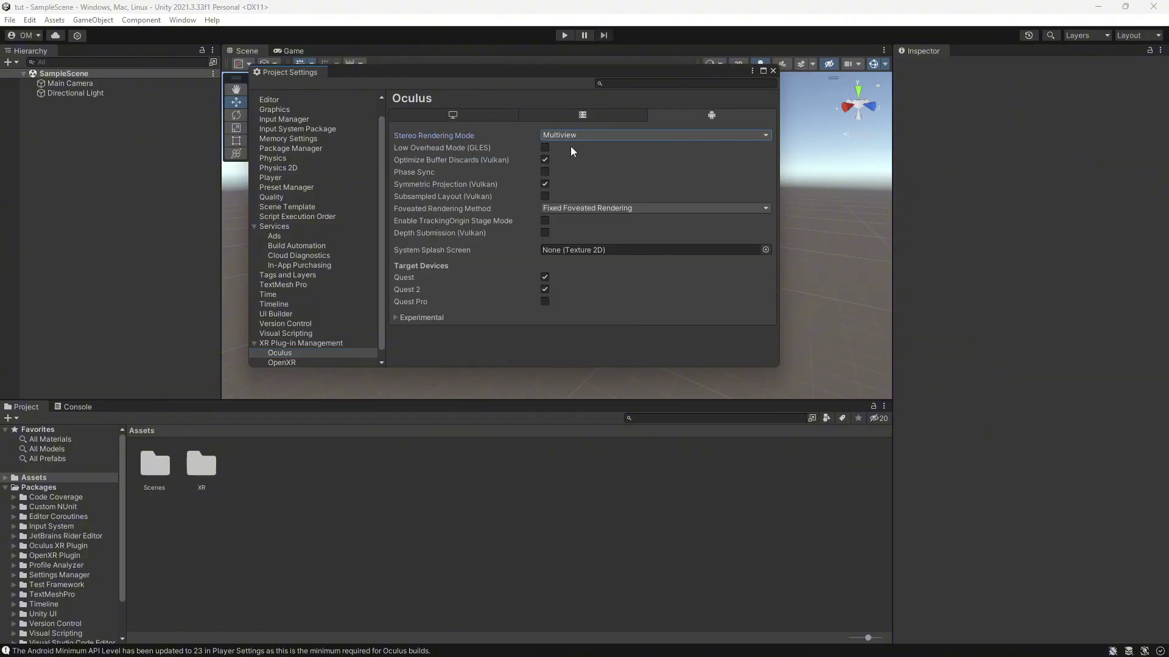
click(551, 134)
click(560, 160)
click(545, 149)
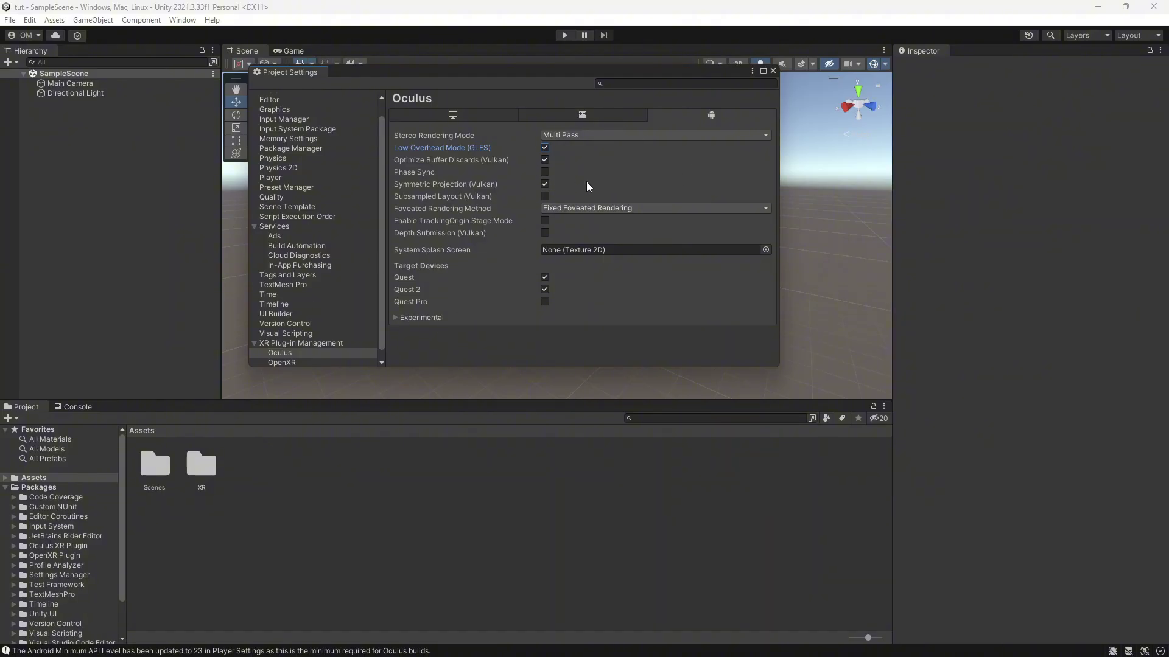
click(774, 71)
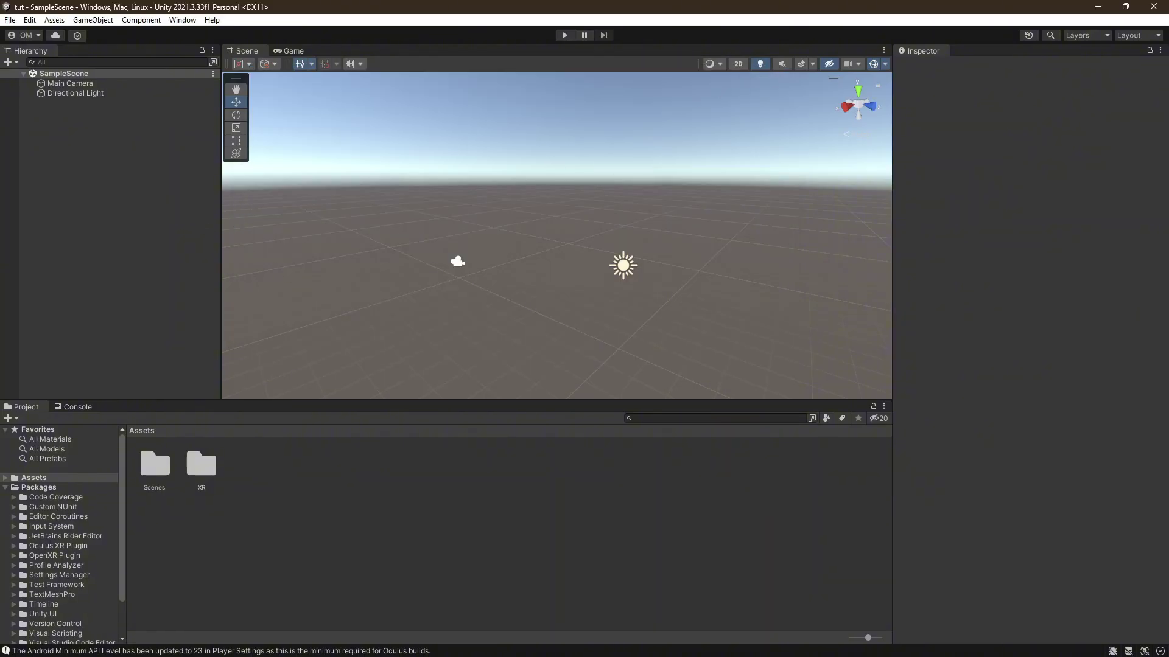
Step: Add the com.unity.xr.interaction.toolkit package via git URL in Package Manager
click(182, 20)
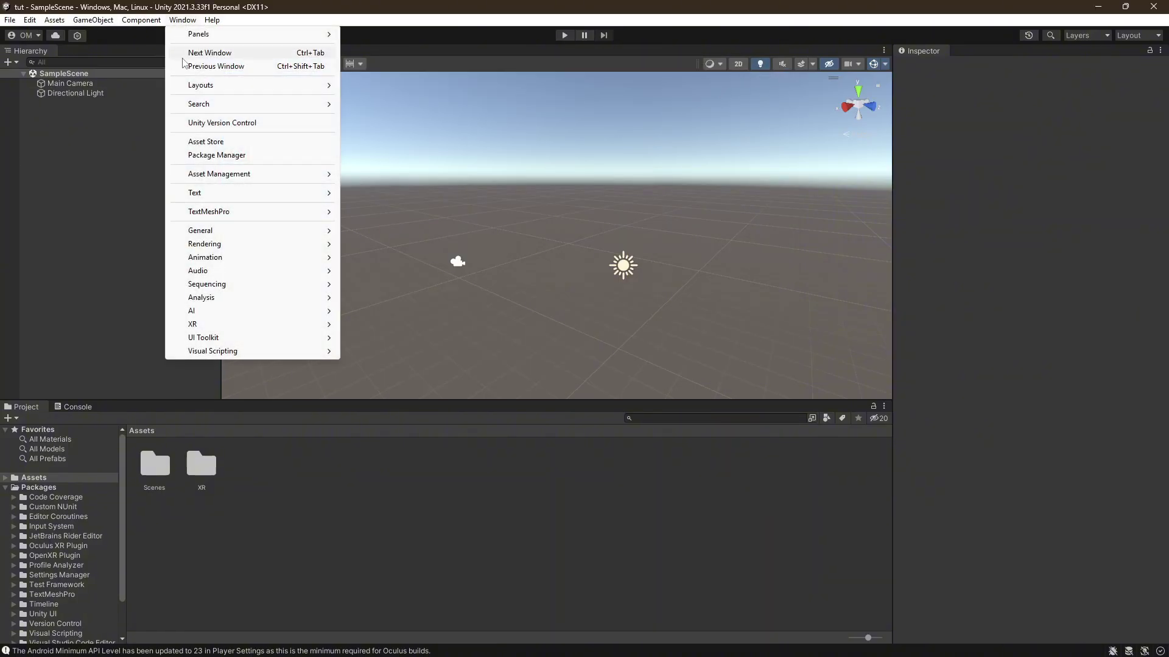
click(213, 155)
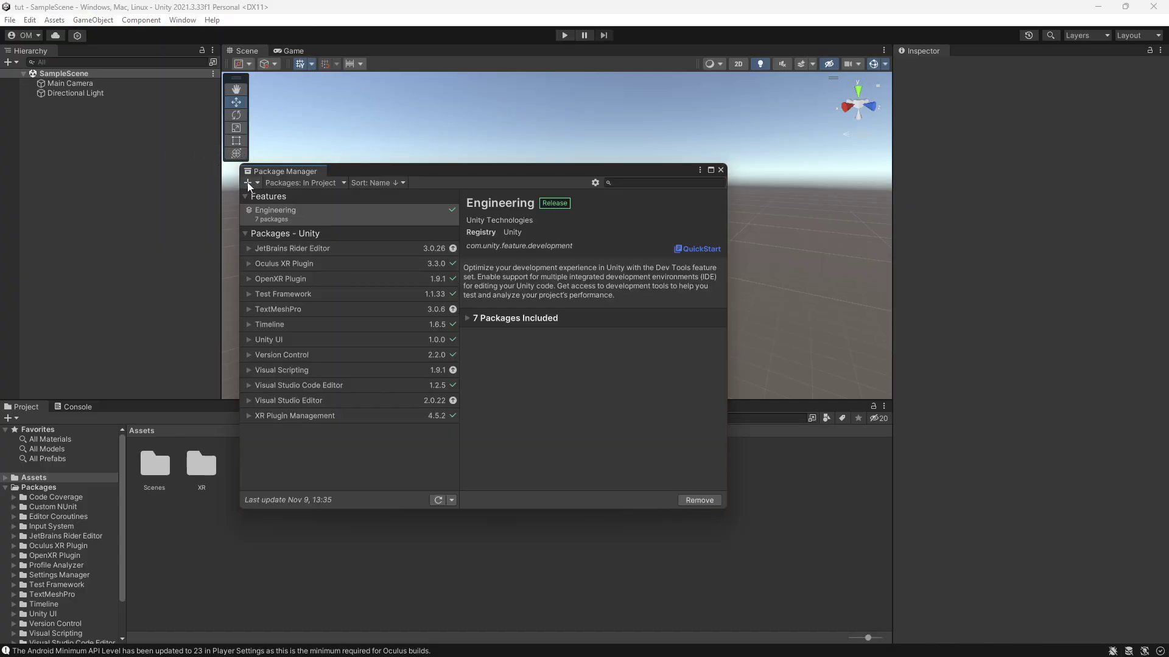
click(249, 184)
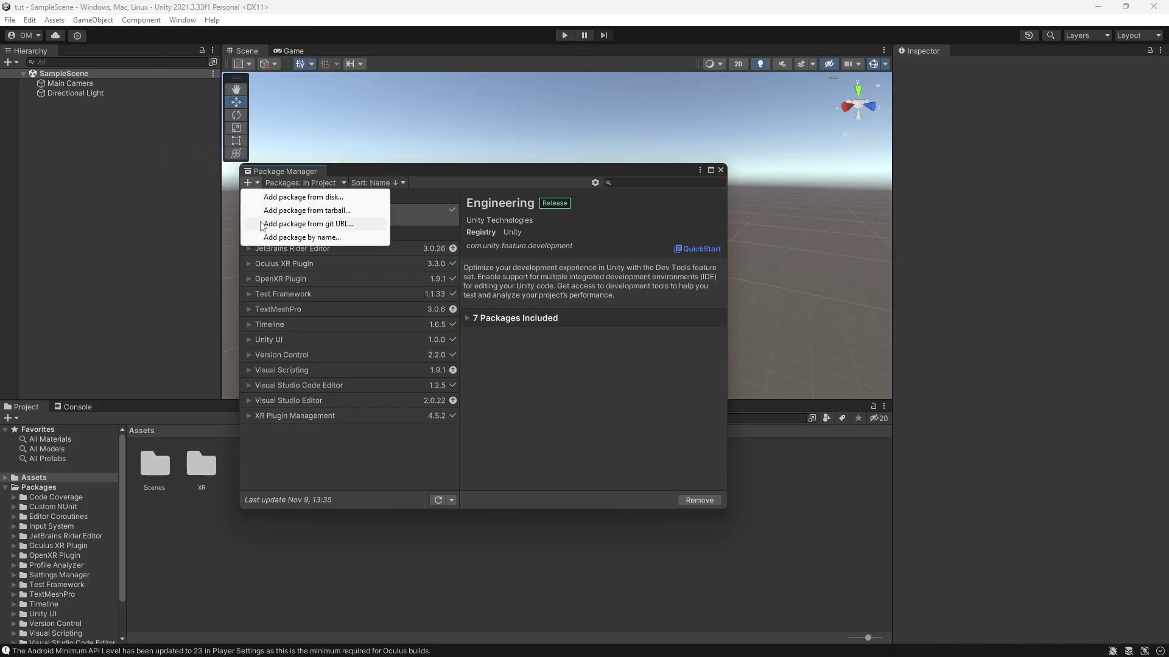
click(341, 224)
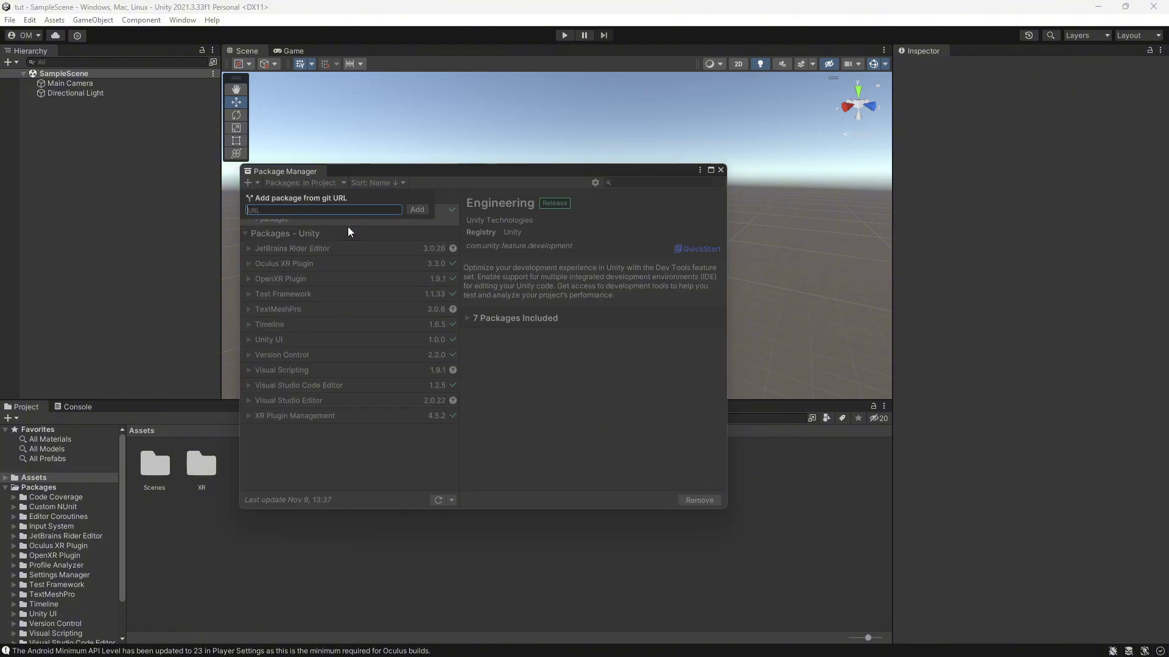
text(com.unity.xr.interaction.toolkit)
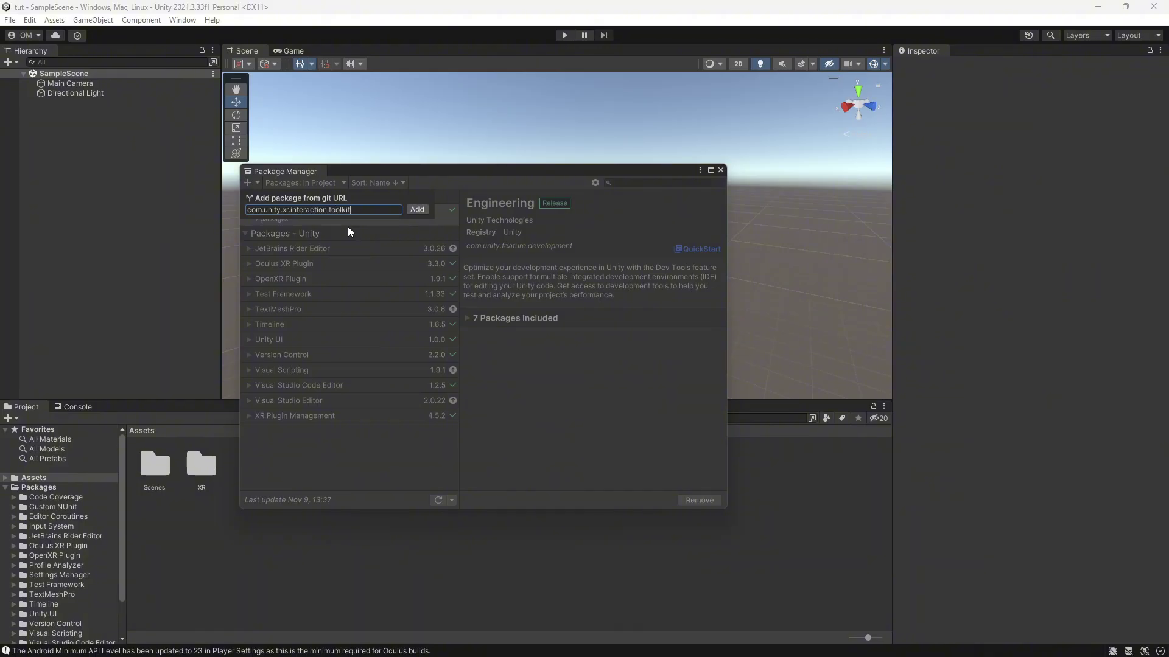
key(Return)
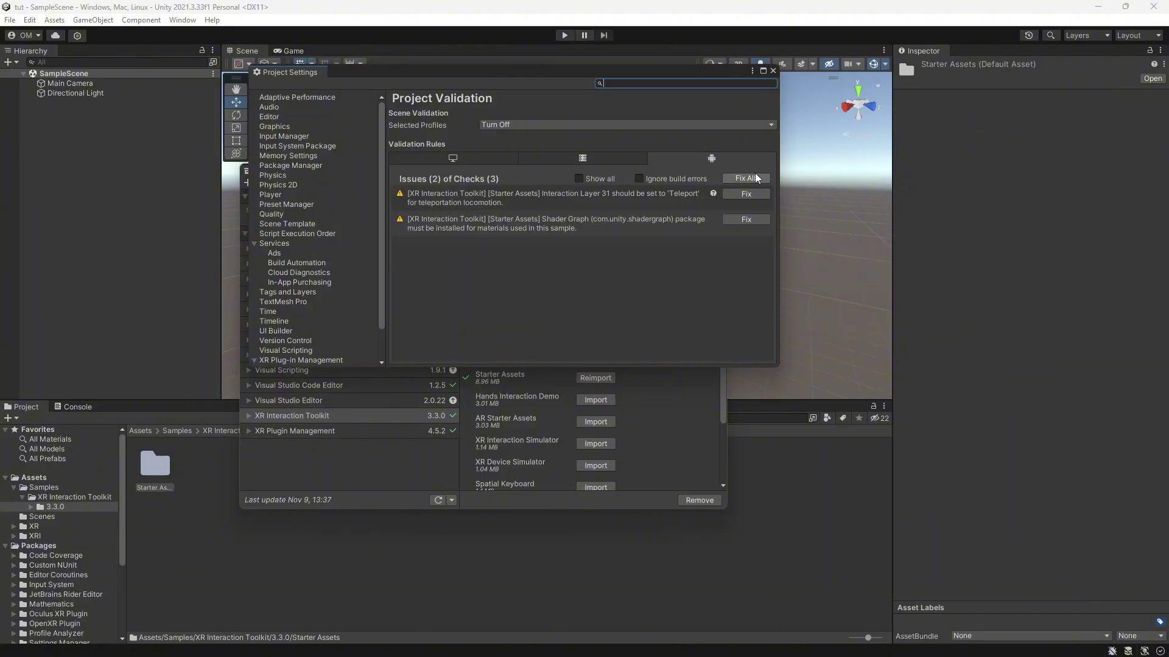
Step: Fix all remaining validation issues and close Project Settings and Package Manager
click(745, 179)
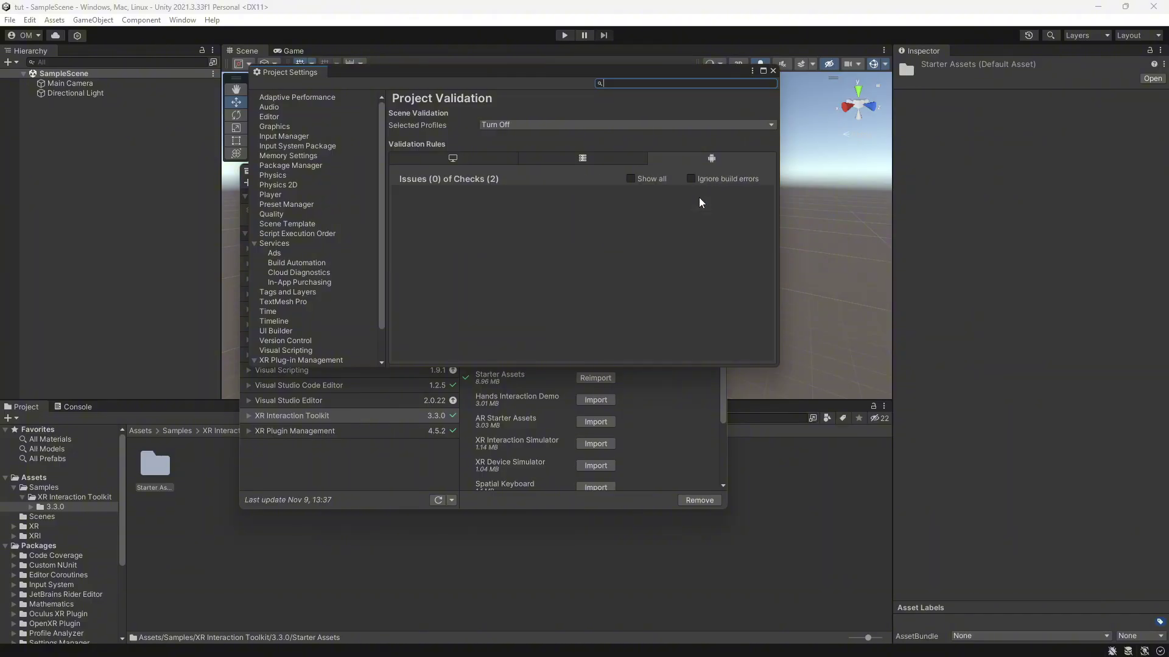
click(773, 71)
click(718, 173)
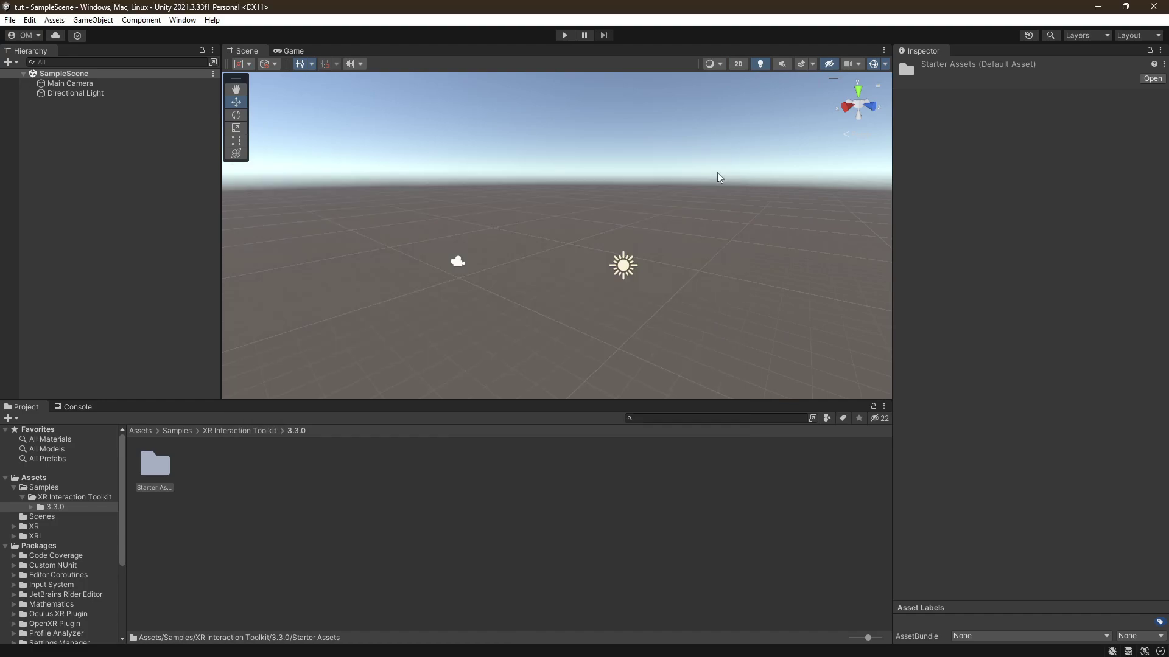
Step: Navigate to Assets > Samples > XR Interaction Toolkit > 3.3.0 > Starter Assets > Presets
double_click(158, 475)
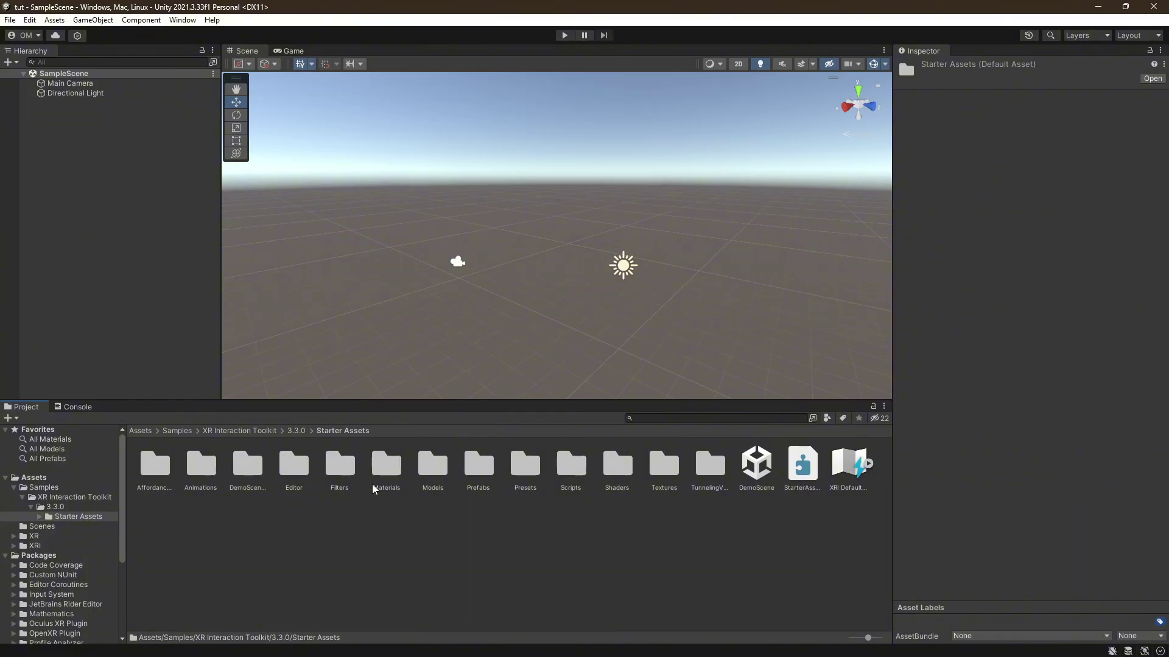
click(33, 478)
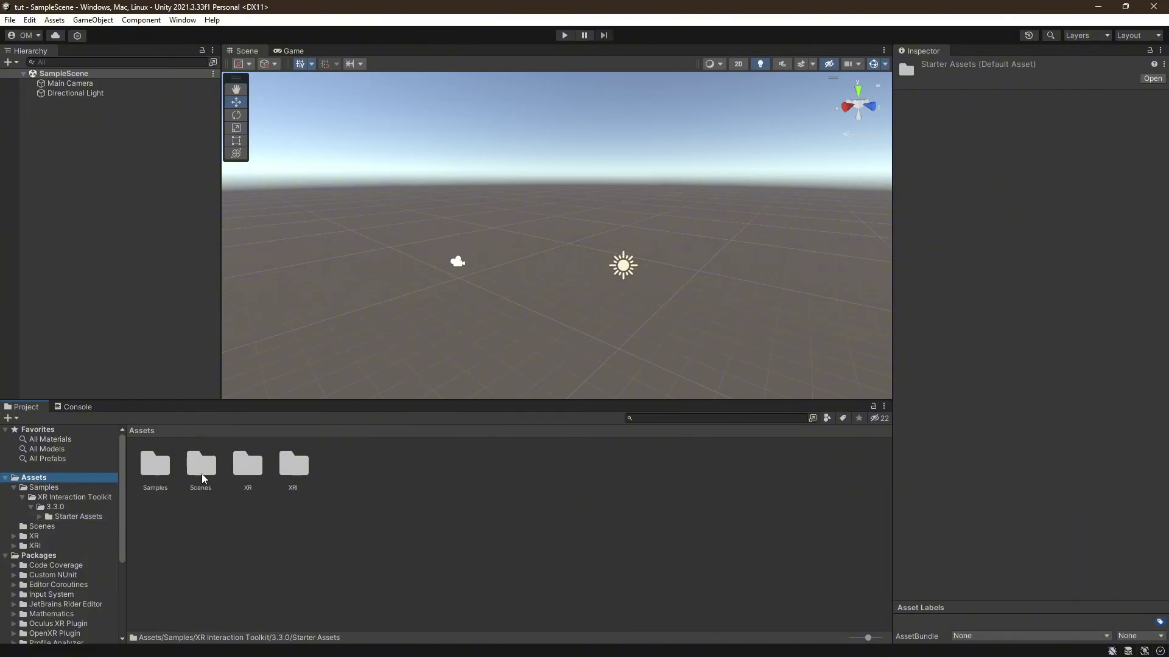
double_click(168, 480)
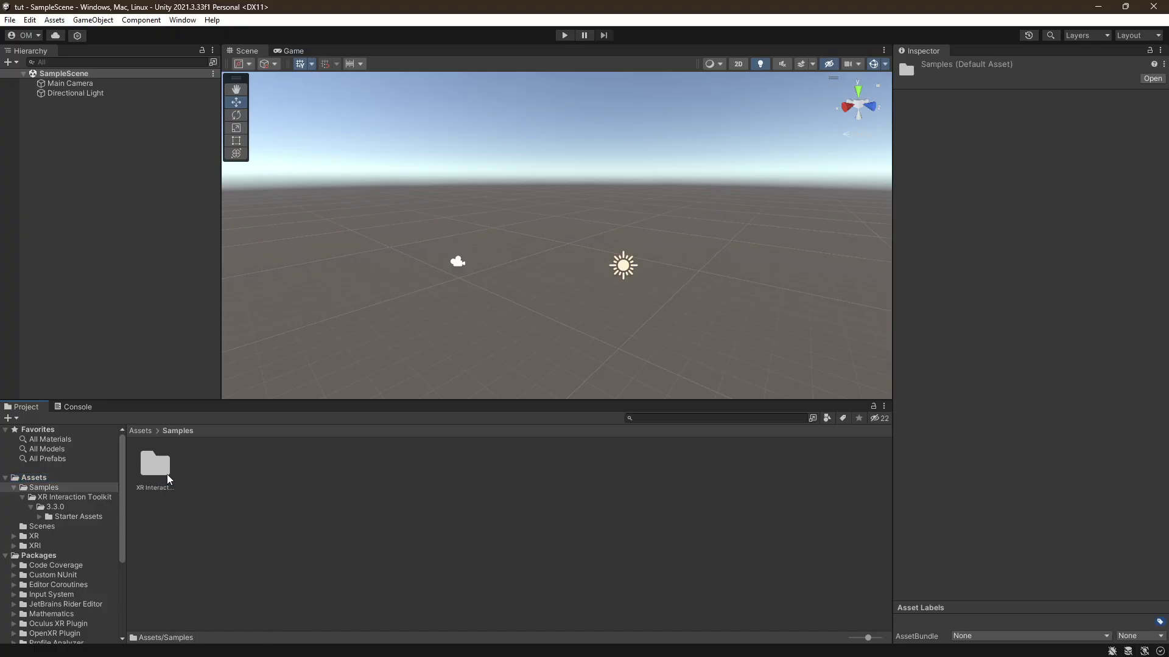
double_click(166, 480)
double_click(167, 479)
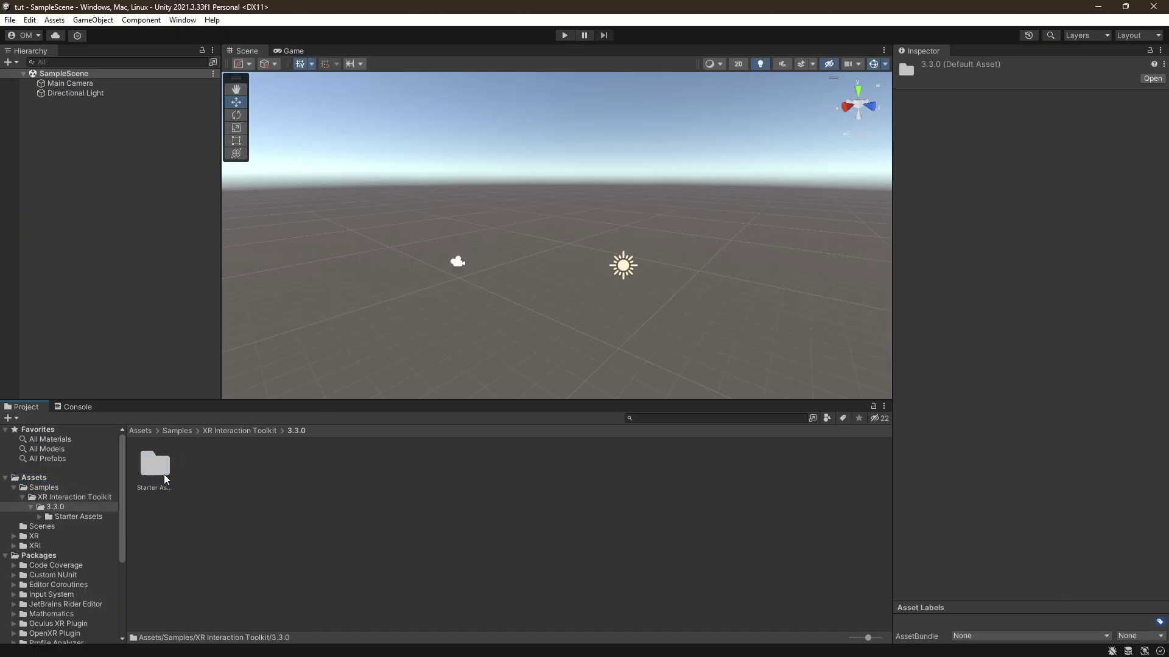
double_click(166, 480)
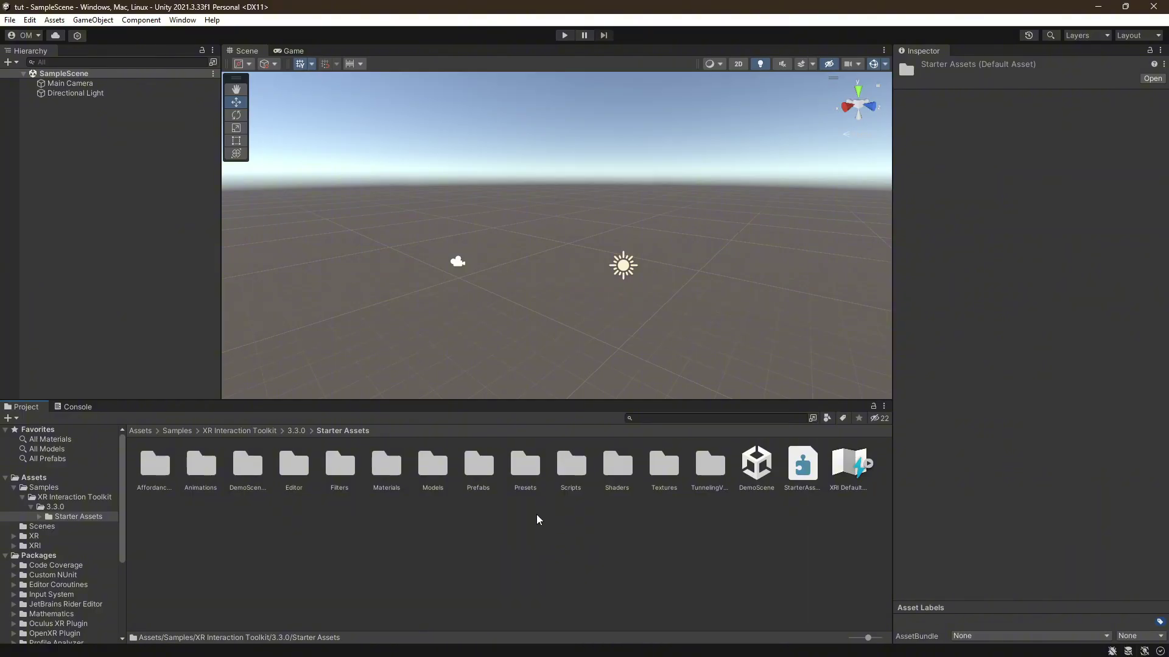
double_click(523, 466)
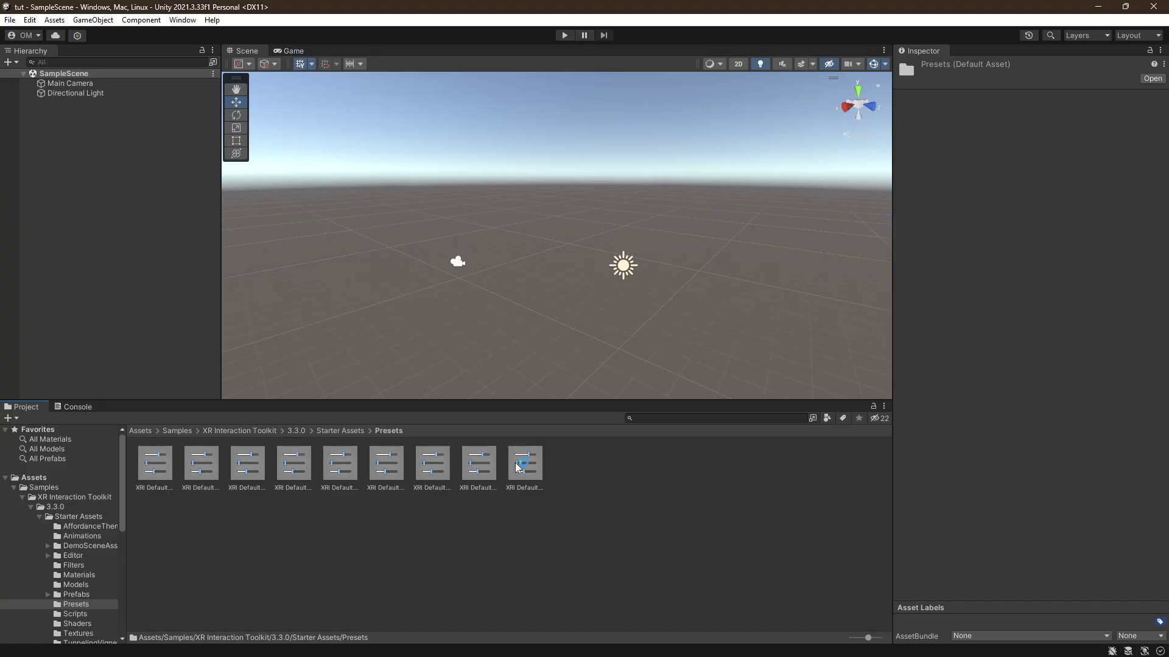
Step: Make the XRI Default Continuous Move and Continuous Turn presets their providers' defaults
click(157, 473)
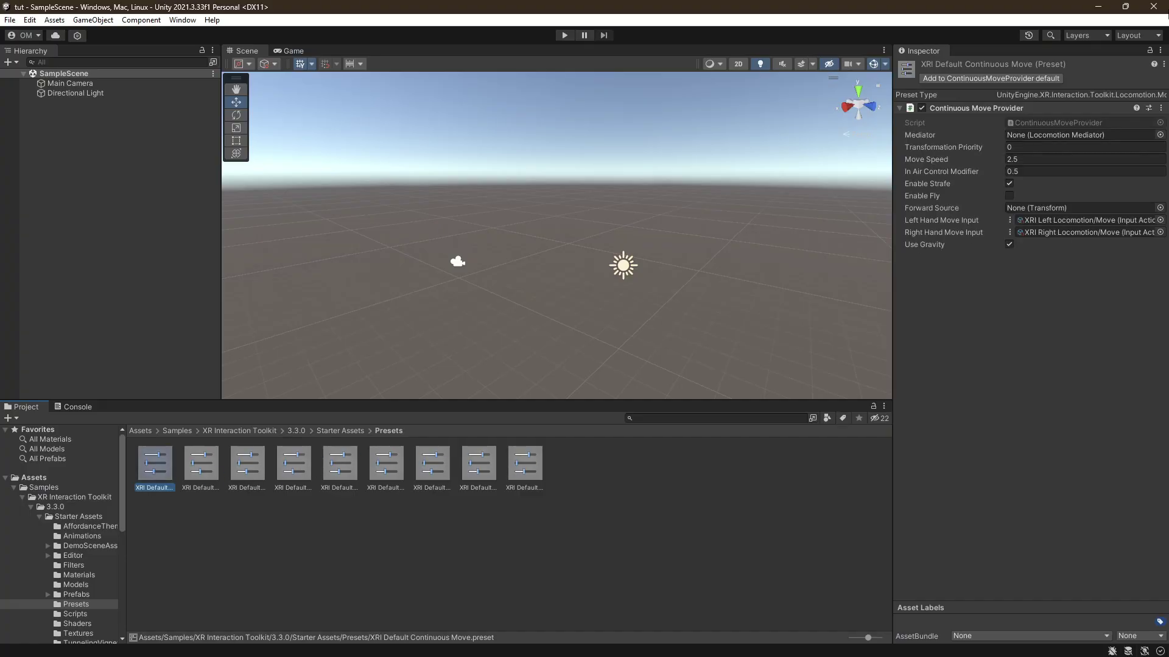
click(949, 78)
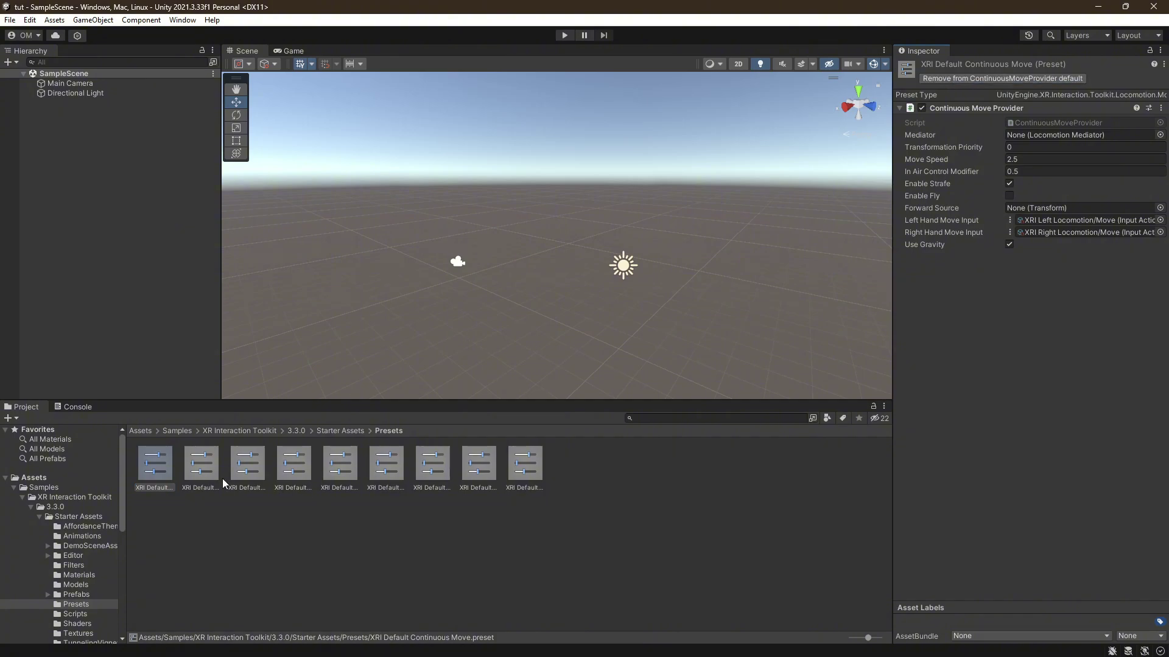
click(200, 472)
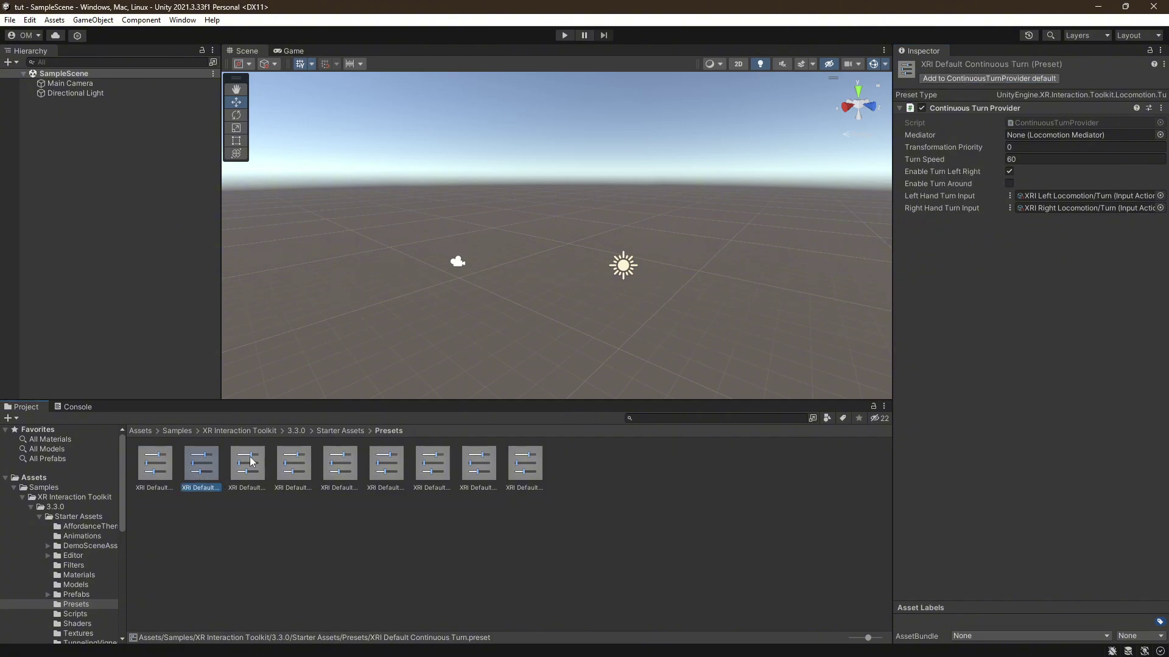
click(266, 486)
click(396, 584)
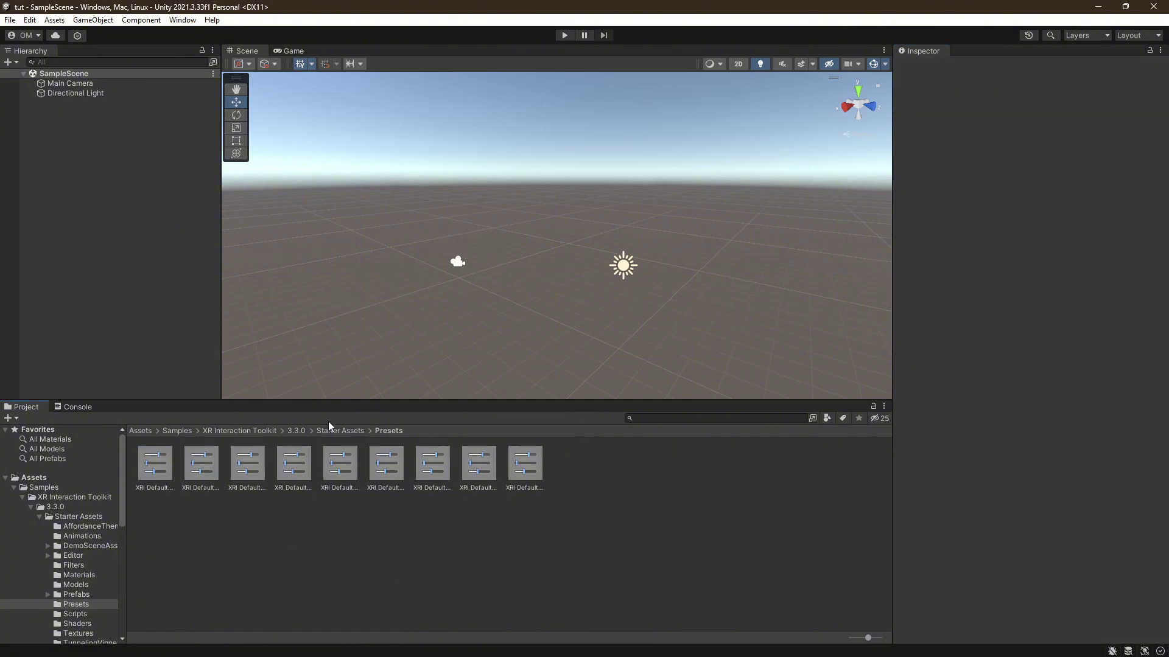
click(32, 479)
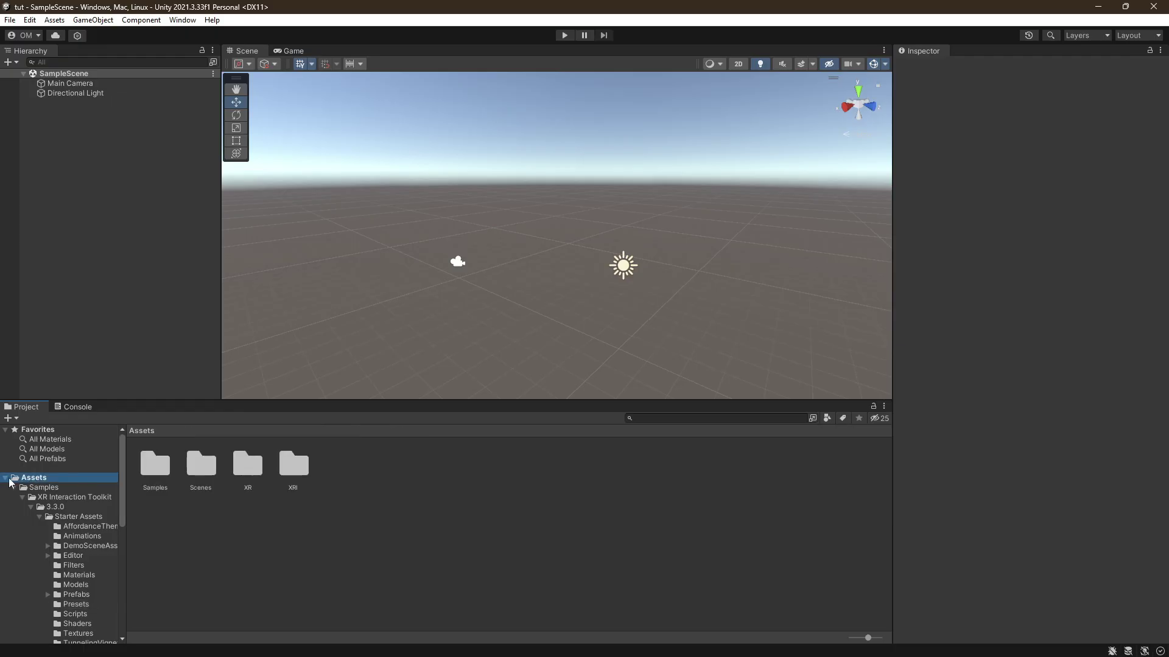
Step: Collapse the Assets tree and switch to the GorillaLocomotion GitHub page in Opera, closing the Unity download tab
click(6, 480)
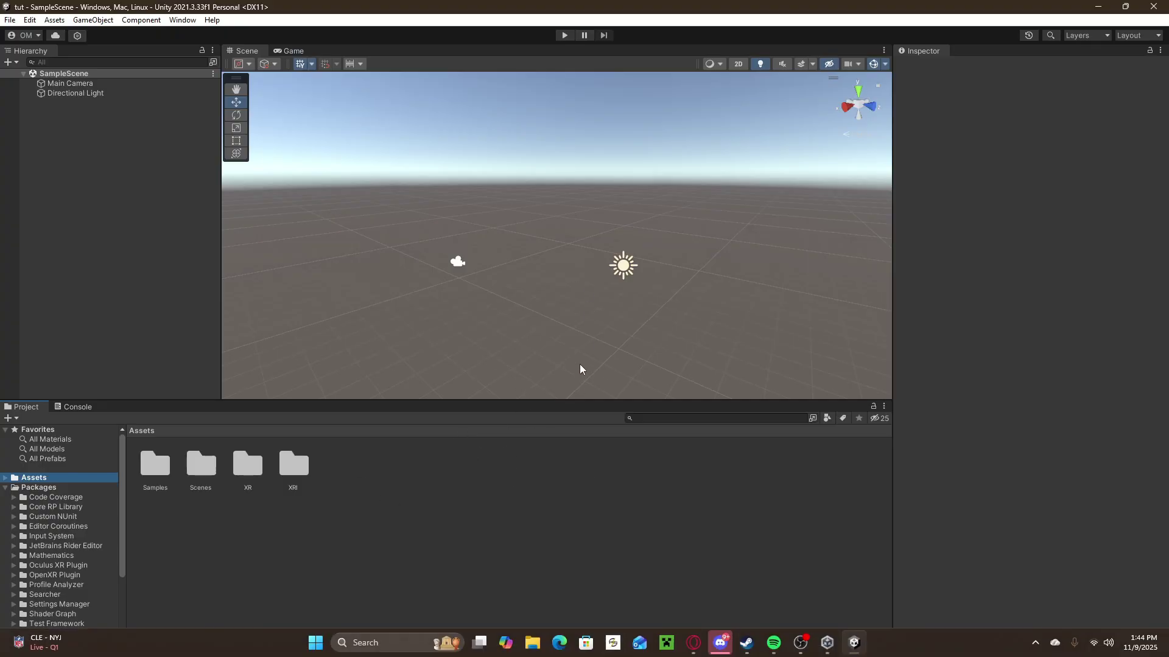
click(694, 643)
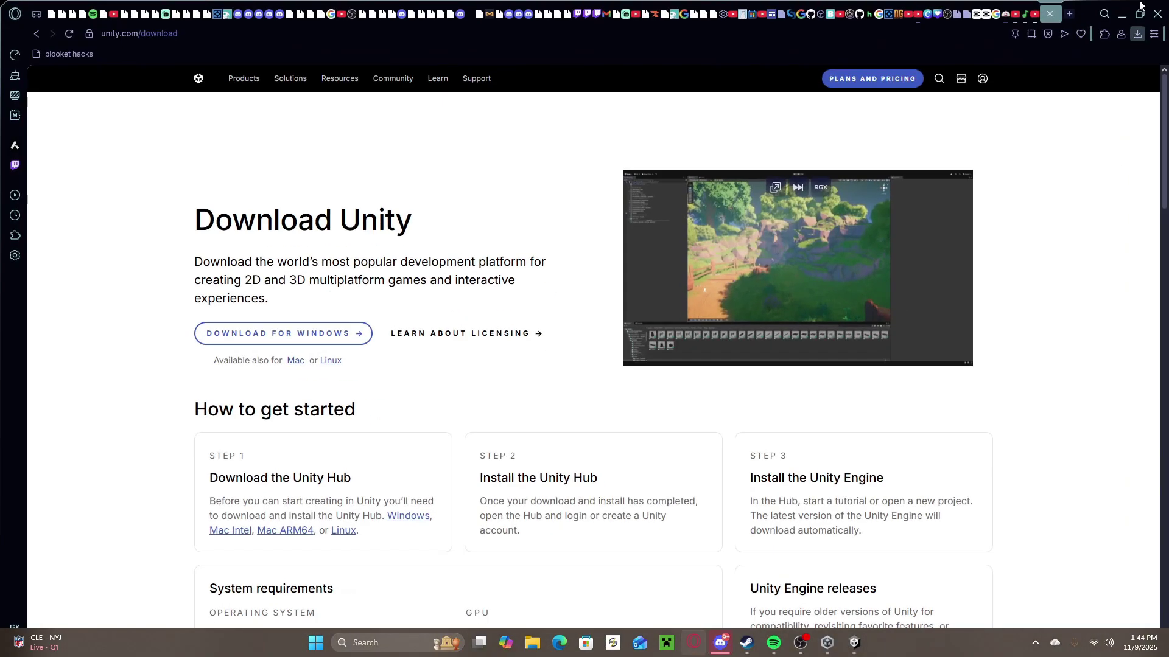
key(ctrl+w)
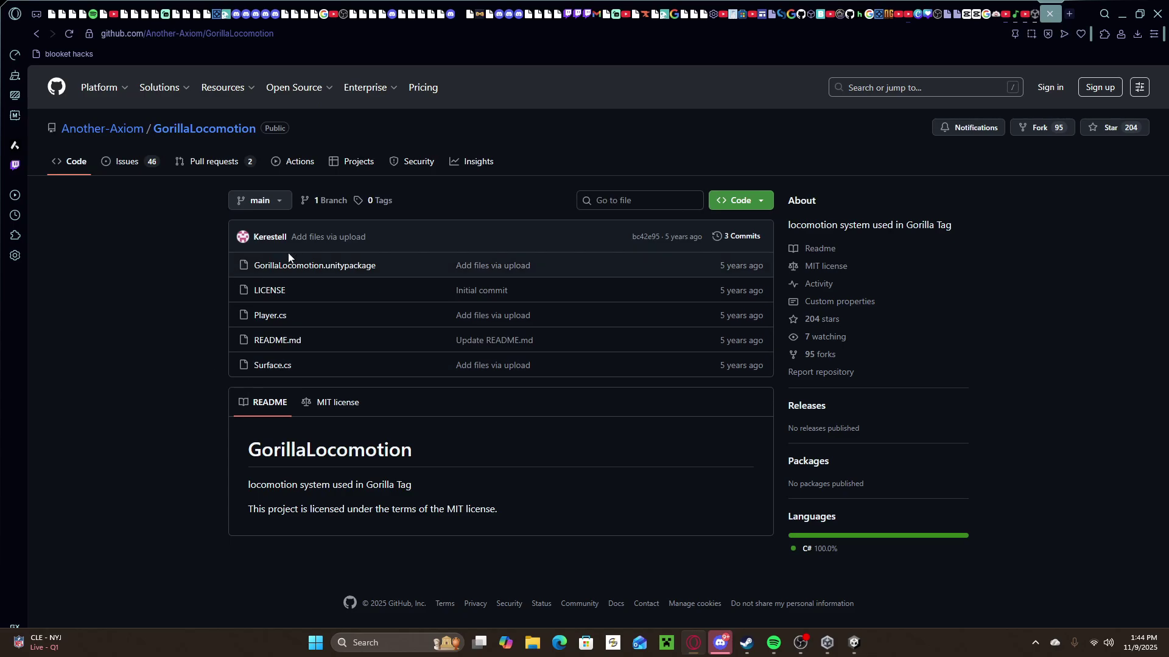
Step: Download GorillaLocomotion.unitypackage as a raw file from GitHub and open it in Unity
click(357, 273)
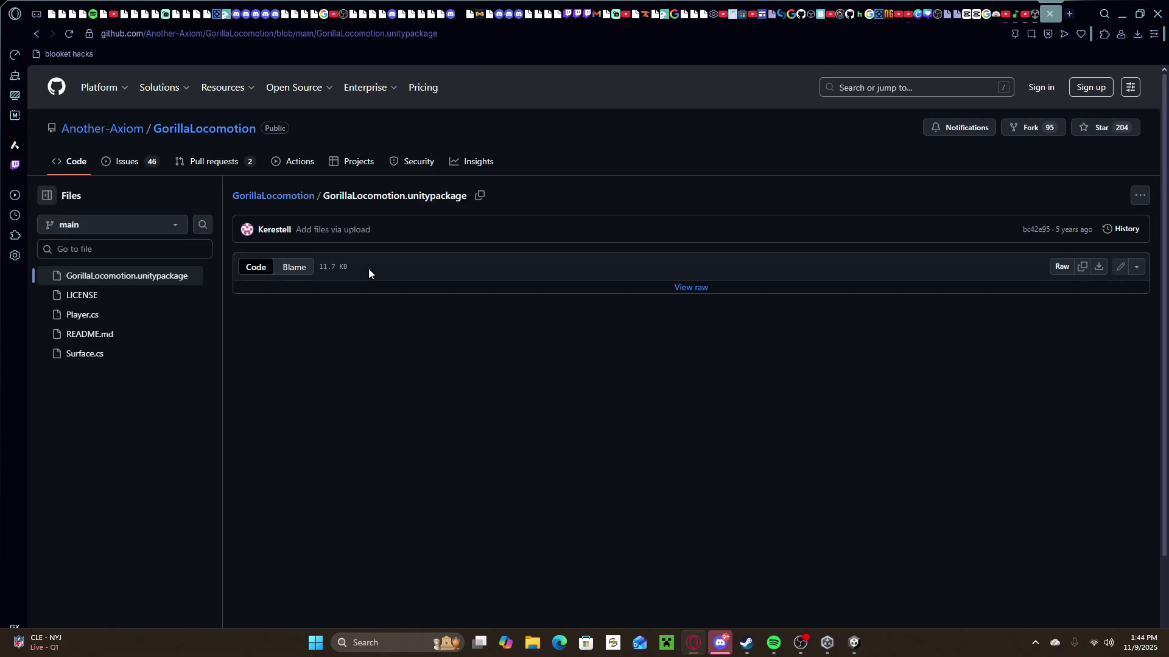
click(1099, 268)
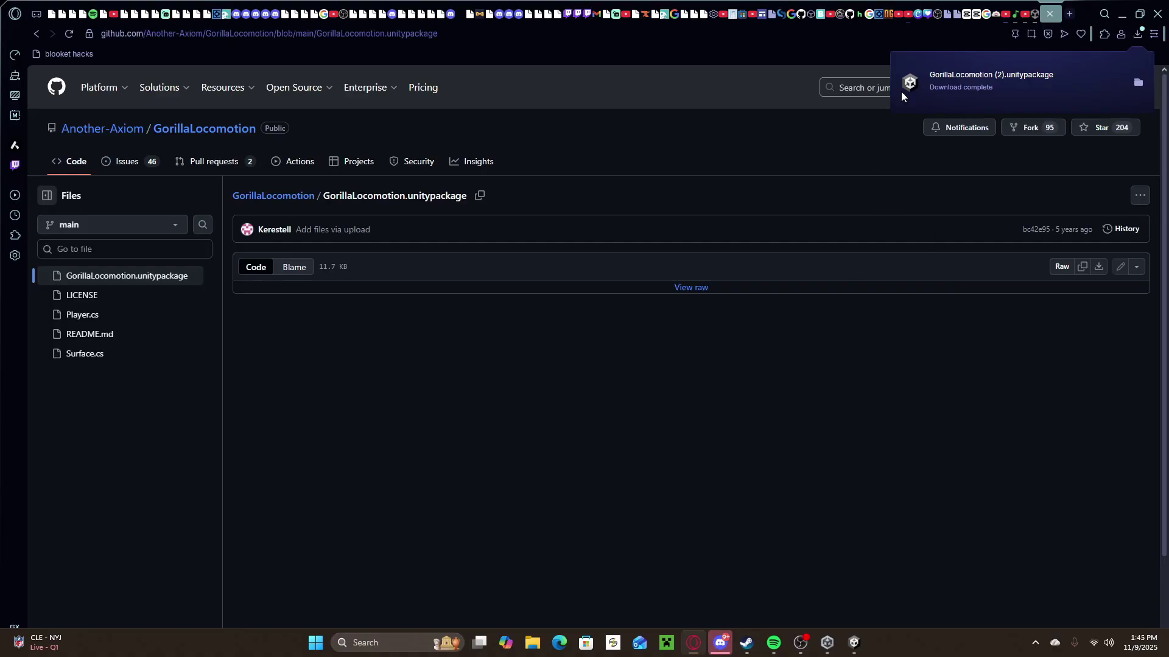
click(922, 75)
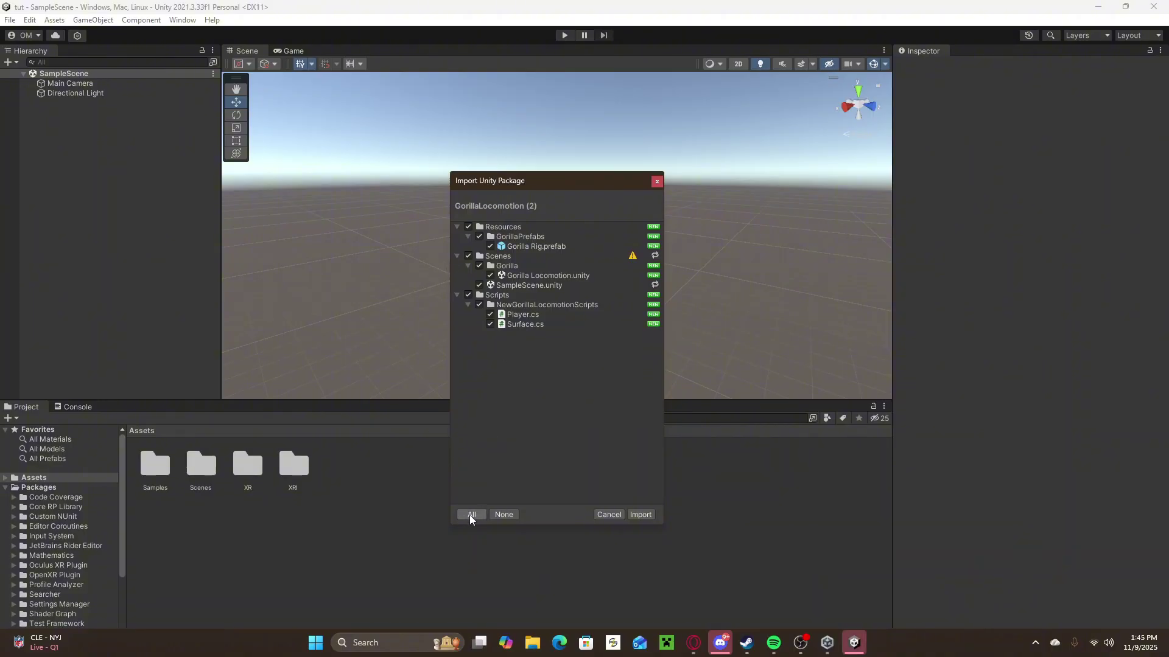
Step: Import all contents of the GorillaLocomotion package and reload the externally modified SampleScene
click(641, 514)
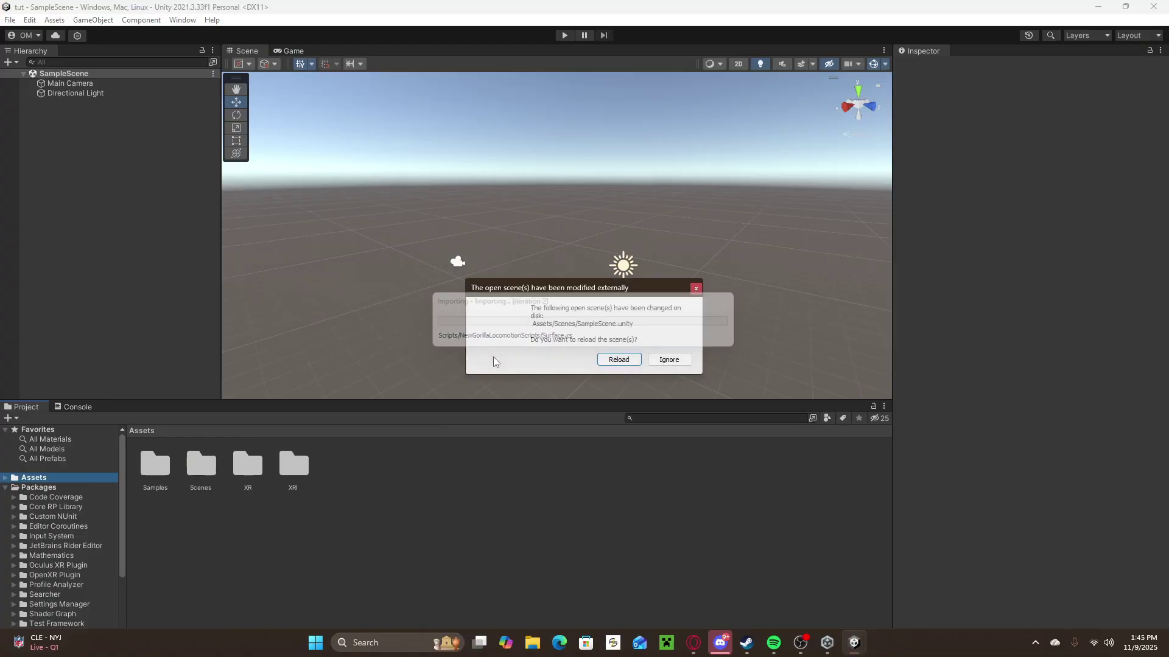
click(619, 360)
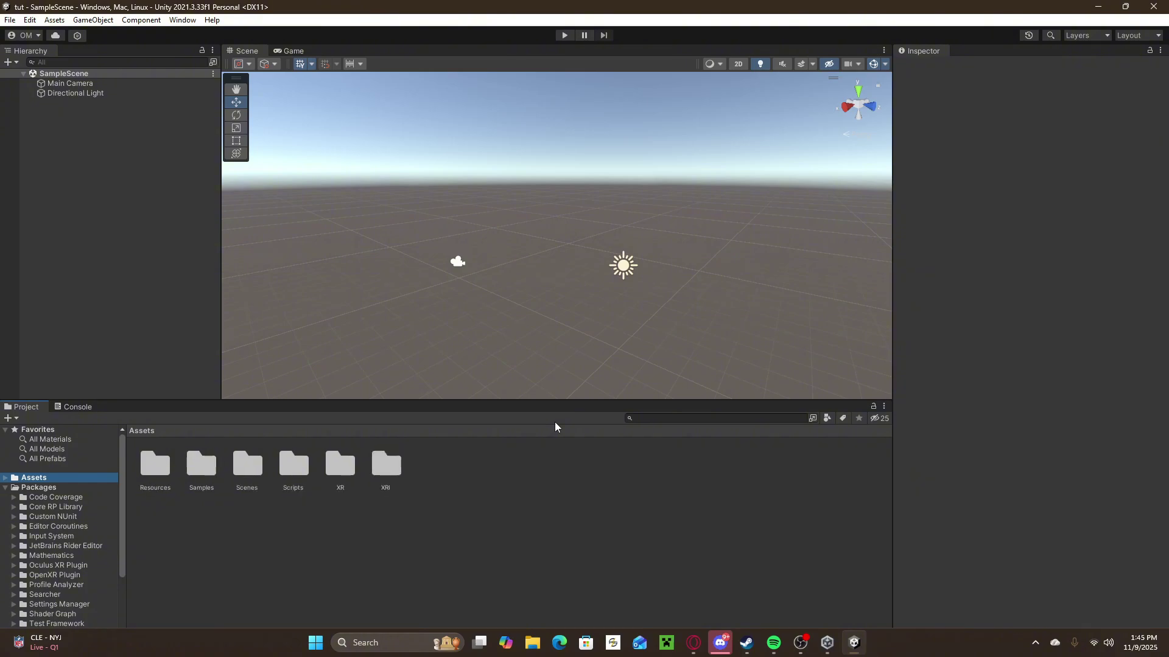
Step: Place the Gorilla Rig prefab from Resources/GorillaPrefabs into the scene
double_click(157, 466)
double_click(160, 470)
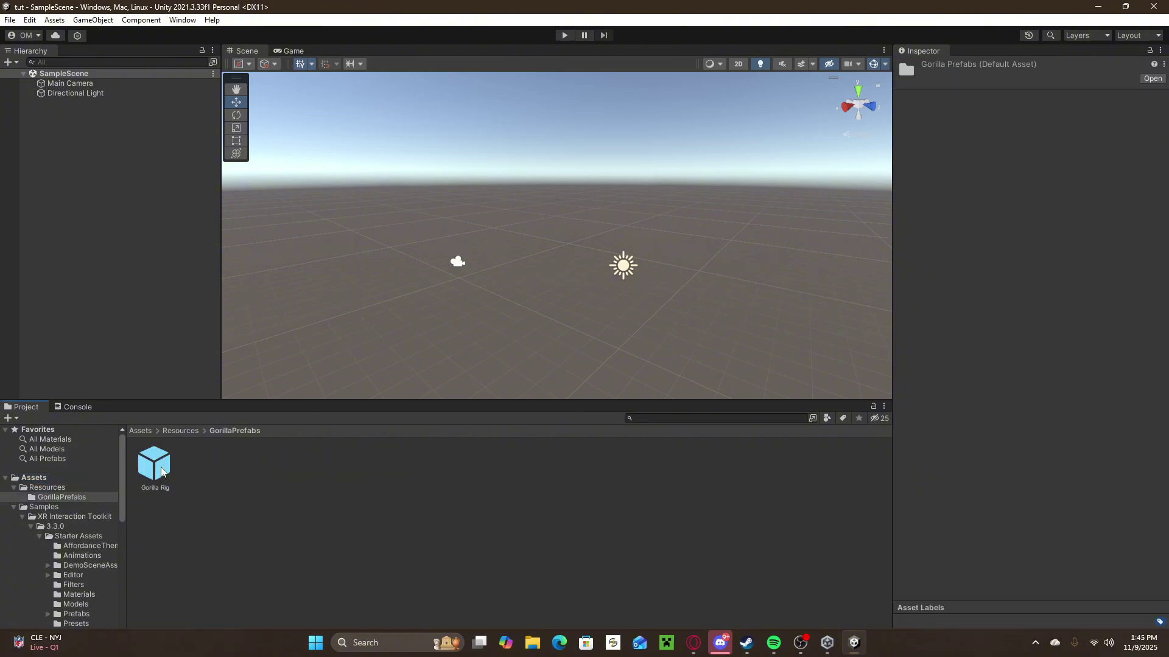
click(161, 475)
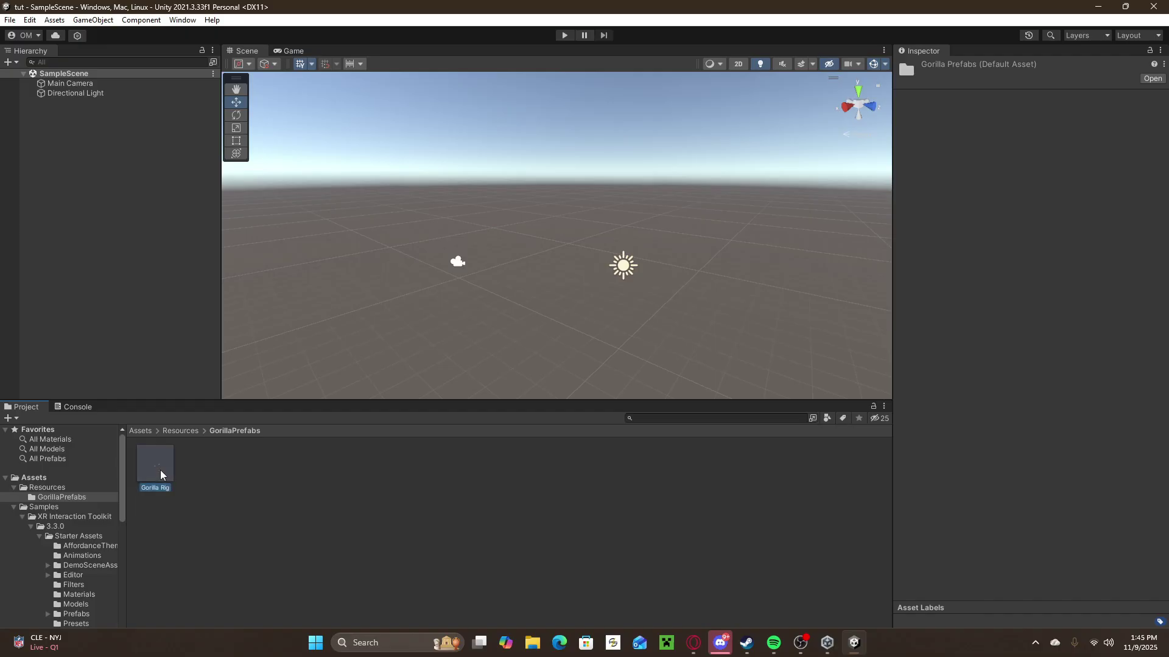
drag(162, 475, 92, 157)
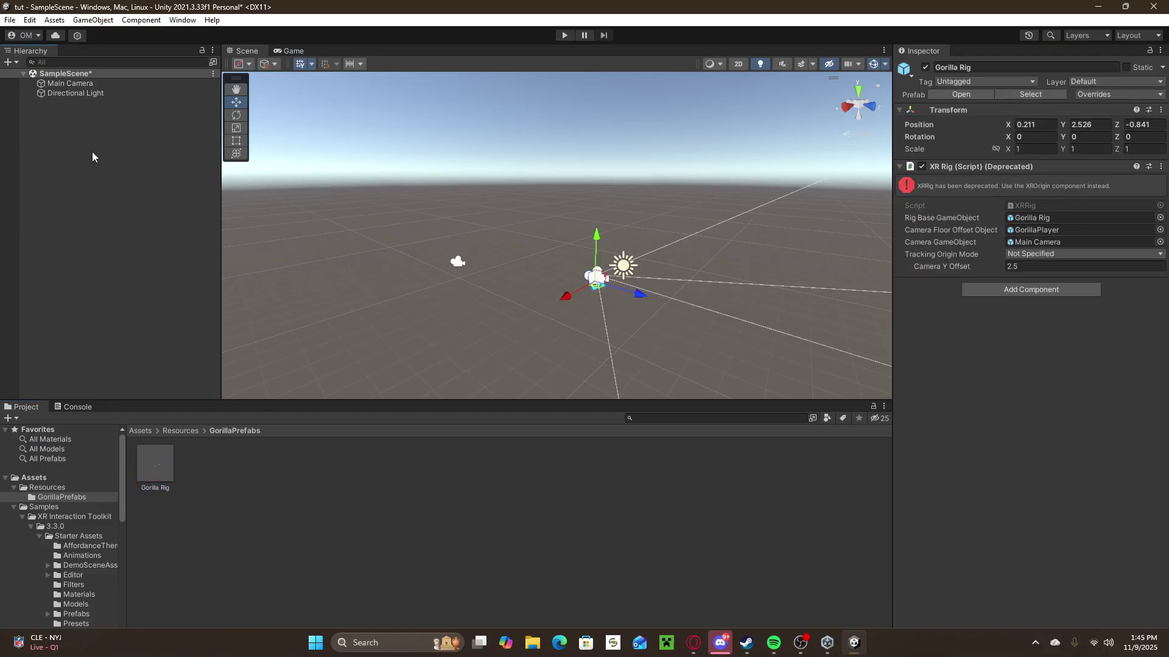
right_drag(454, 290, 590, 284)
Step: Return to the top-level Assets folders, turn the view toward the rig, and select Main Camera
click(32, 478)
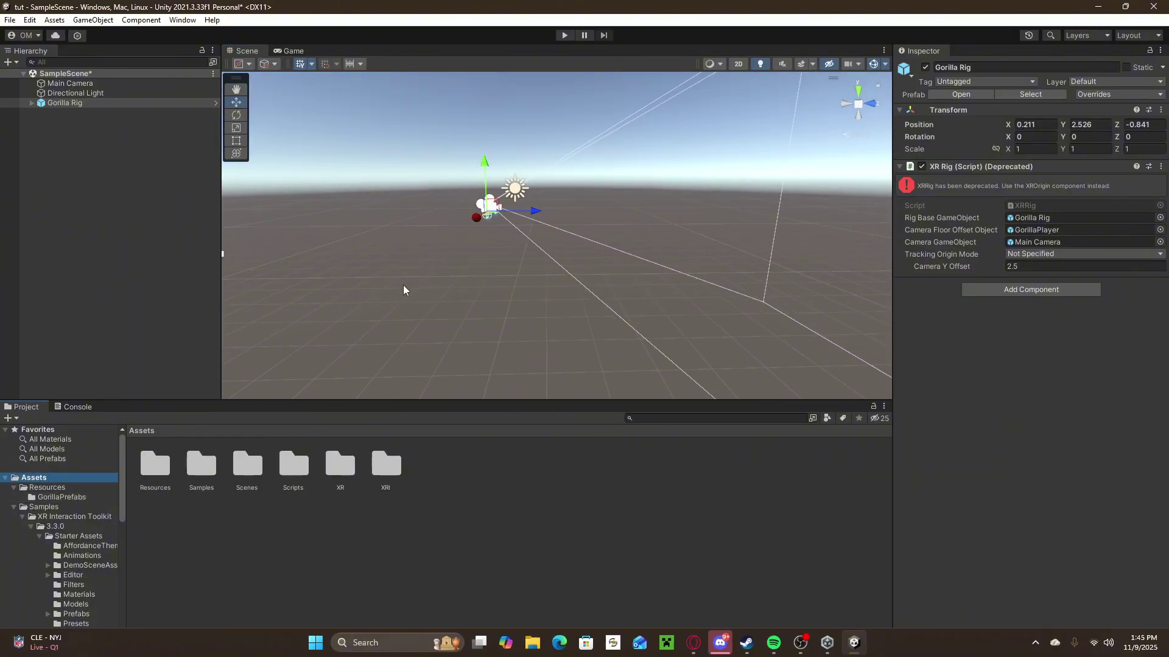
right_drag(403, 285, 430, 237)
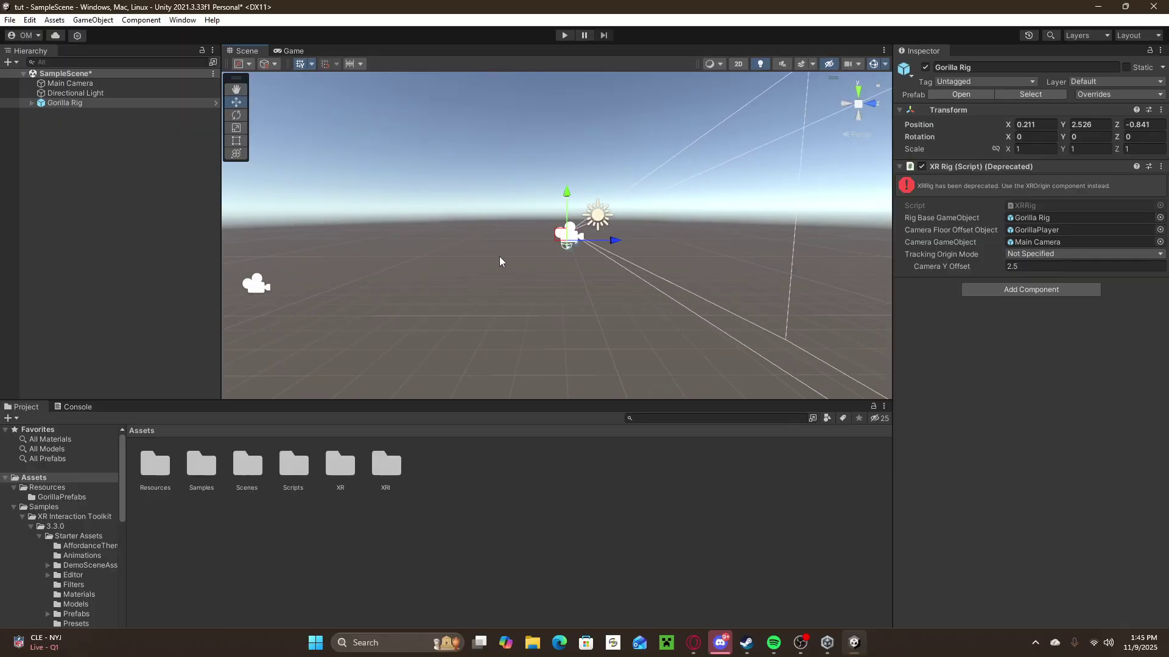
click(79, 85)
Step: Delete Main Camera and Directional Light together, then select the Gorilla Rig
ctrl+click(87, 94)
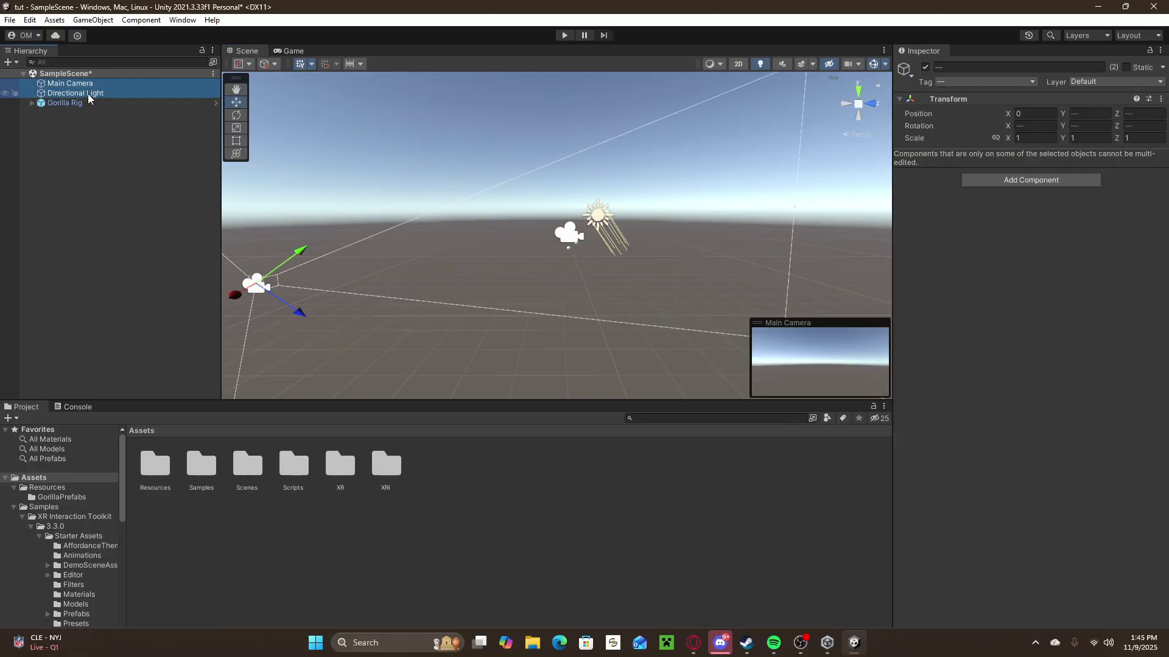
right_click(88, 94)
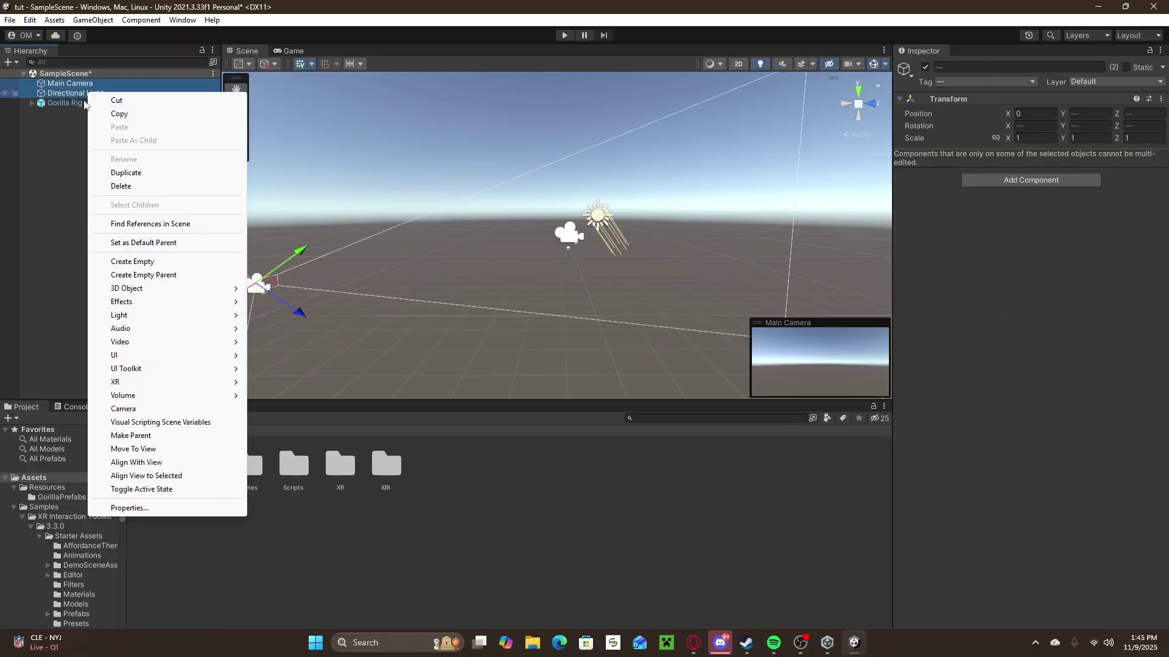
click(120, 185)
right_drag(589, 247, 556, 279)
click(65, 84)
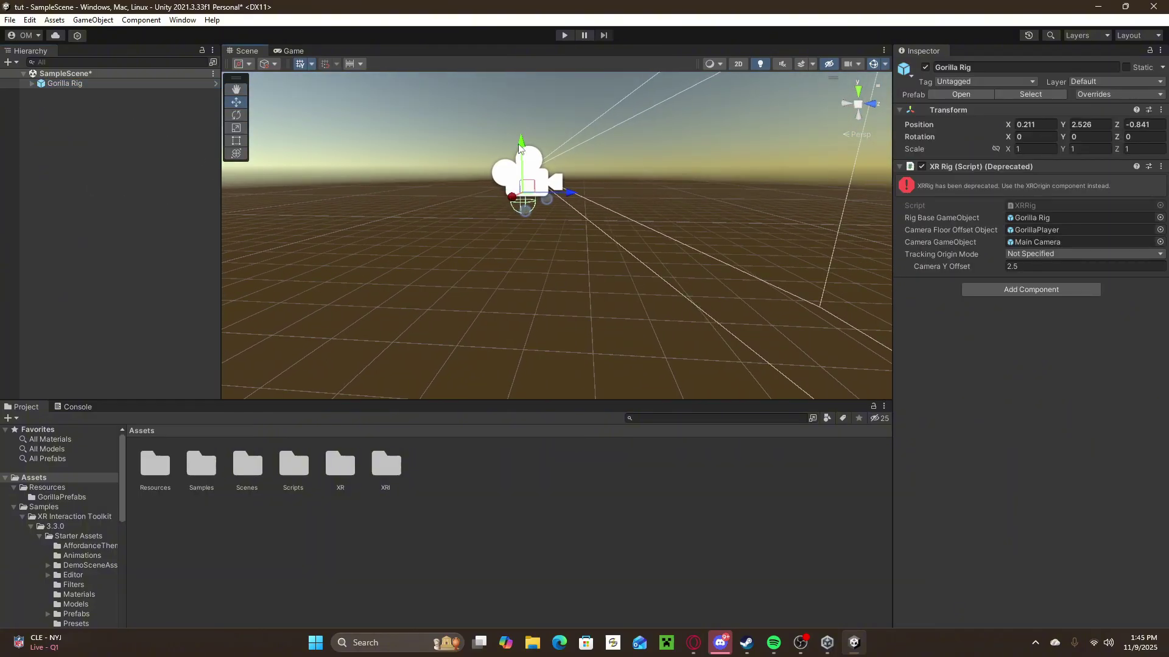
Step: Move the Gorilla Rig with the gizmo arrows to Y 0.703 and Z -2.722
drag(519, 148, 557, 299)
mouse_move(558, 299)
right_down()
mouse_move(526, 445)
mouse_move(534, 372)
mouse_move(567, 281)
right_up()
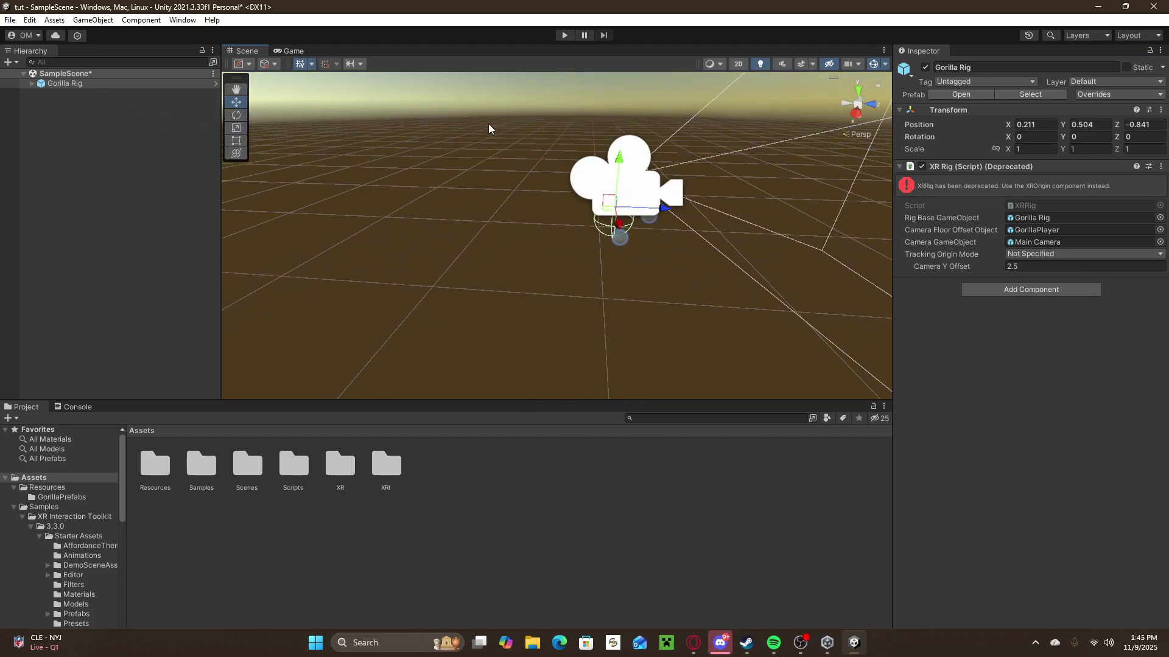
right_drag(485, 148, 456, 148)
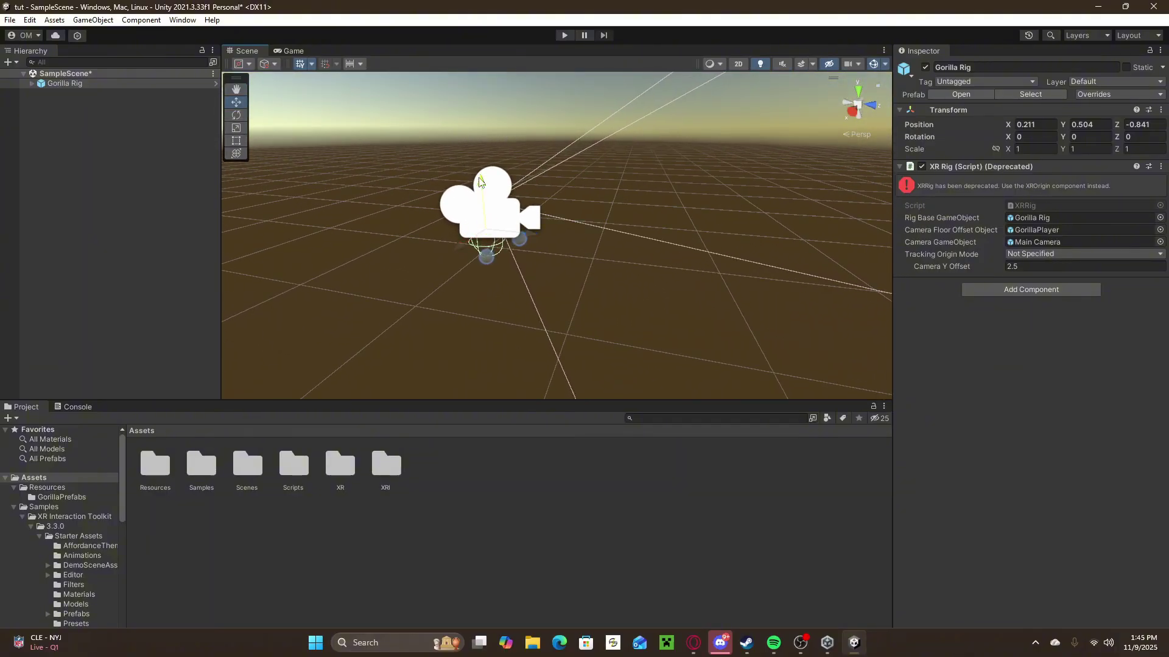
drag(481, 183, 482, 162)
drag(536, 210, 316, 167)
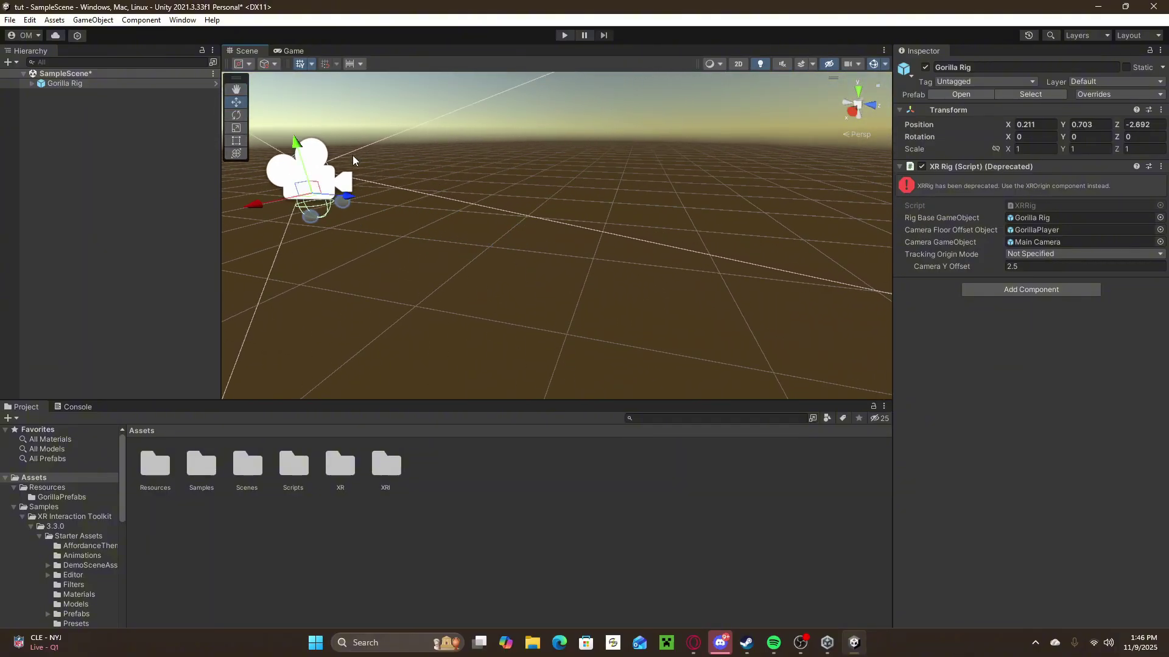
right_drag(669, 183, 543, 187)
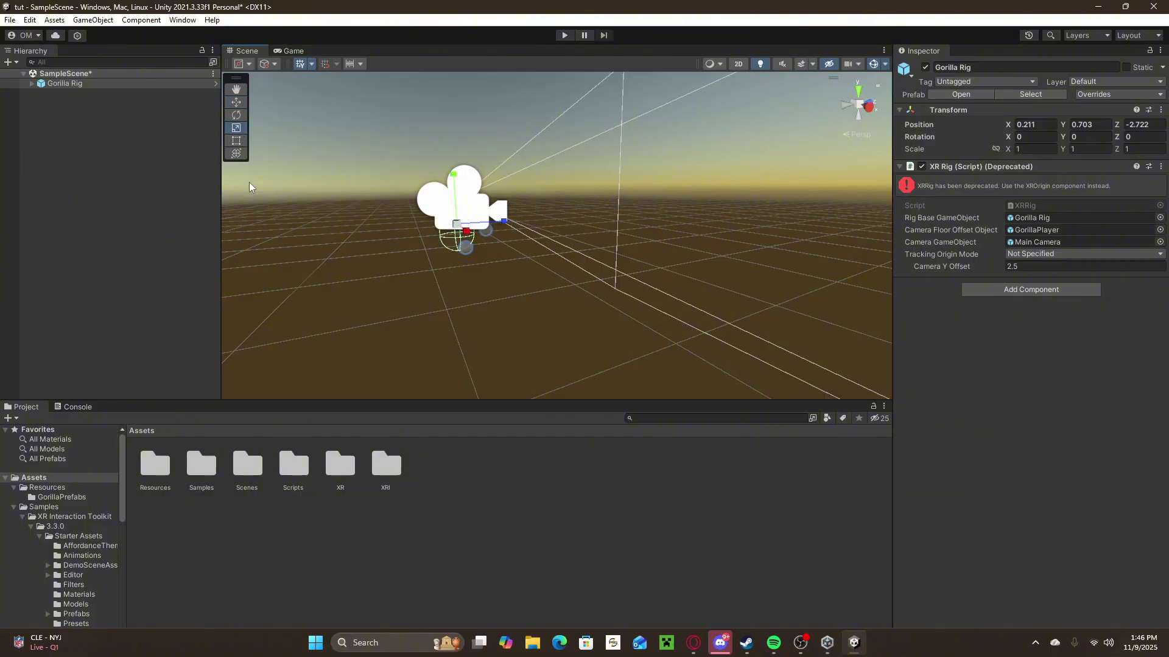
Step: Toggle Rotate back to the Move tool, deselect the rig, and hide scene gizmos
click(237, 115)
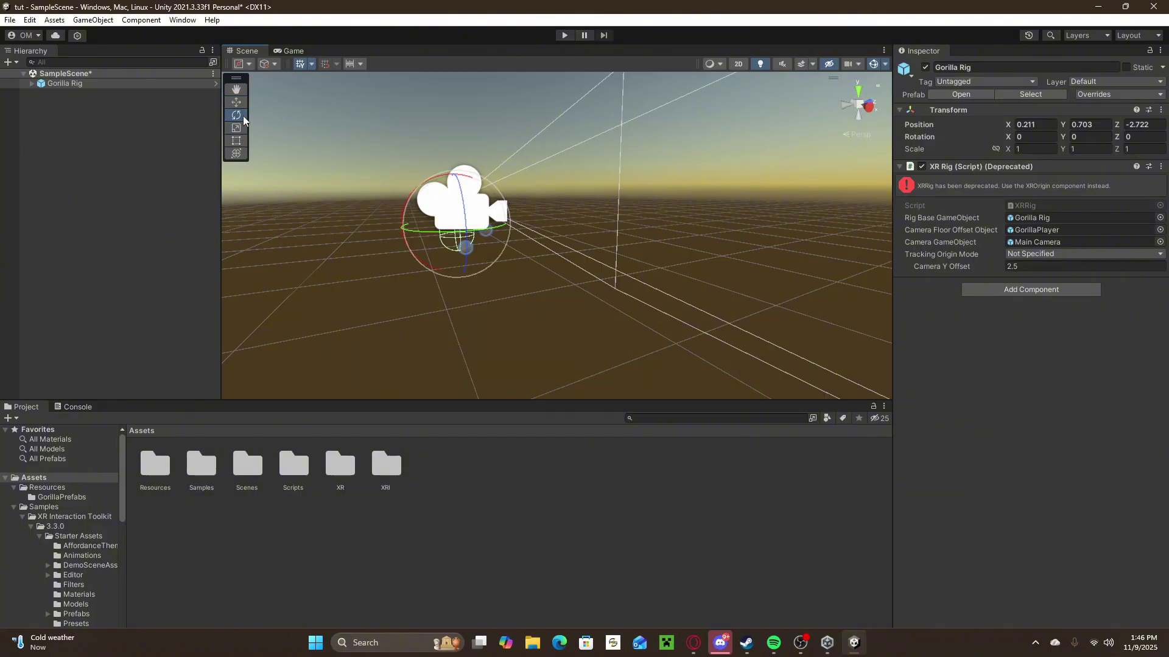
click(237, 103)
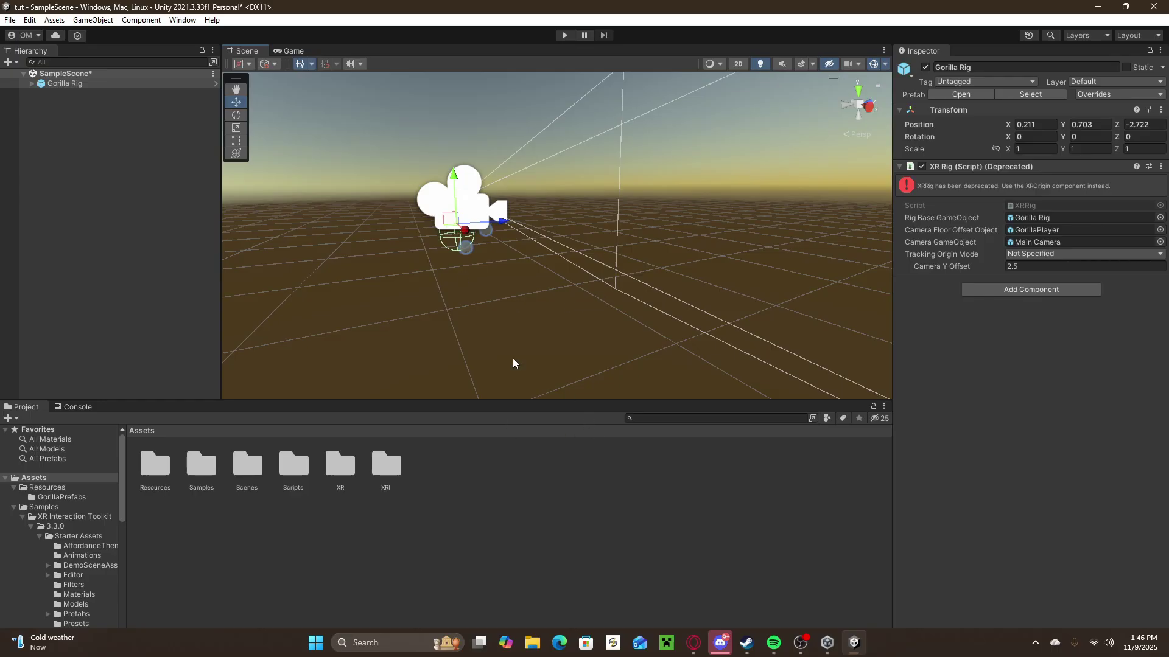
right_drag(435, 306, 676, 292)
click(664, 557)
right_drag(527, 210, 506, 233)
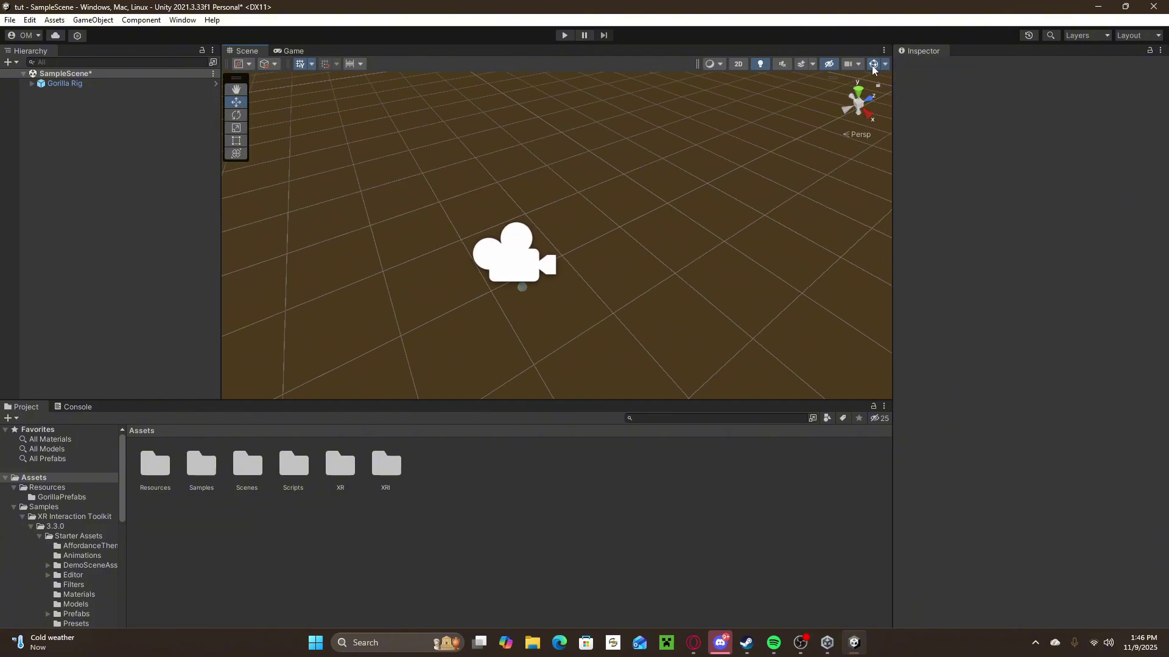
click(875, 64)
Step: Open the Package Manager and list packages from the Unity Registry
click(178, 20)
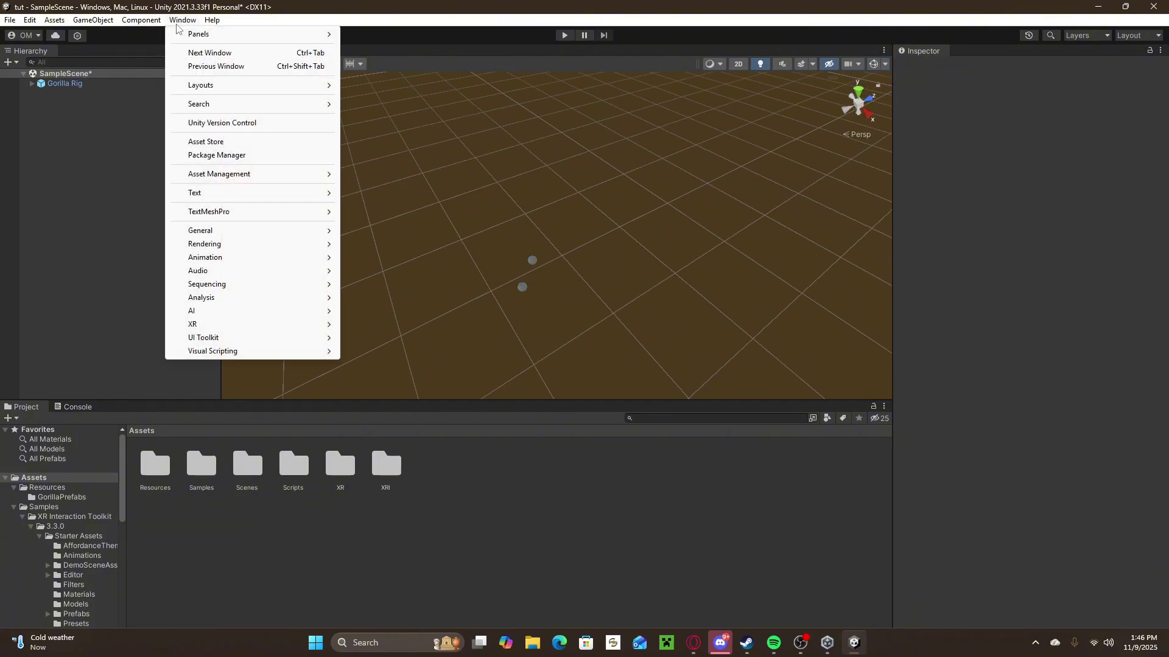
click(214, 155)
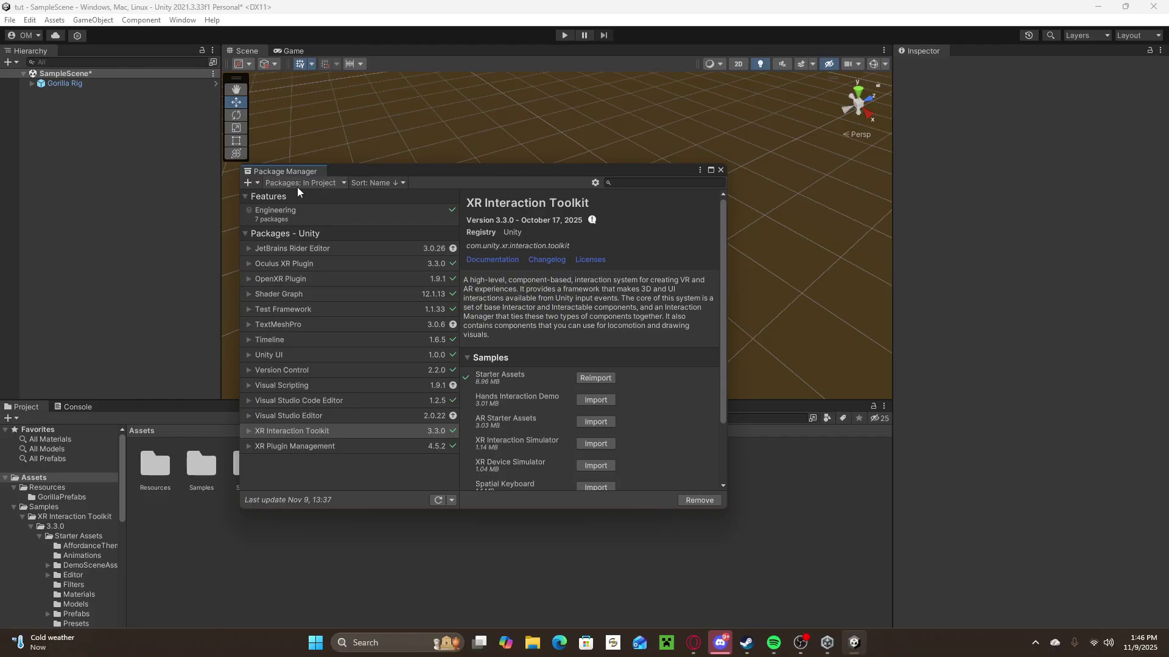
click(326, 184)
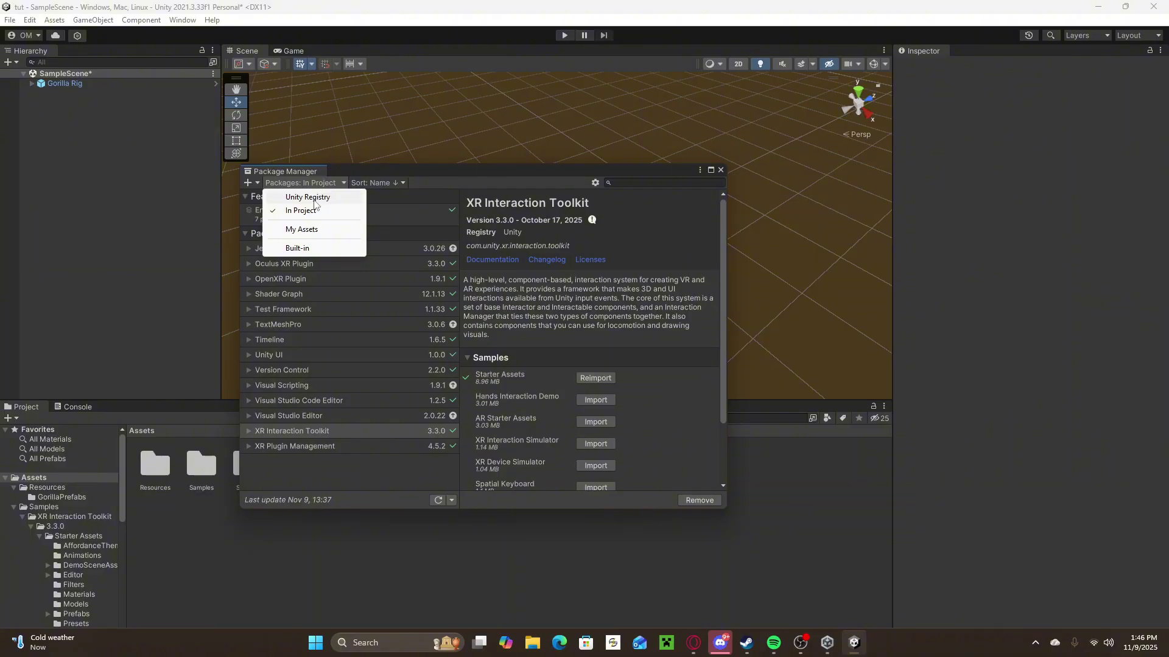
click(312, 198)
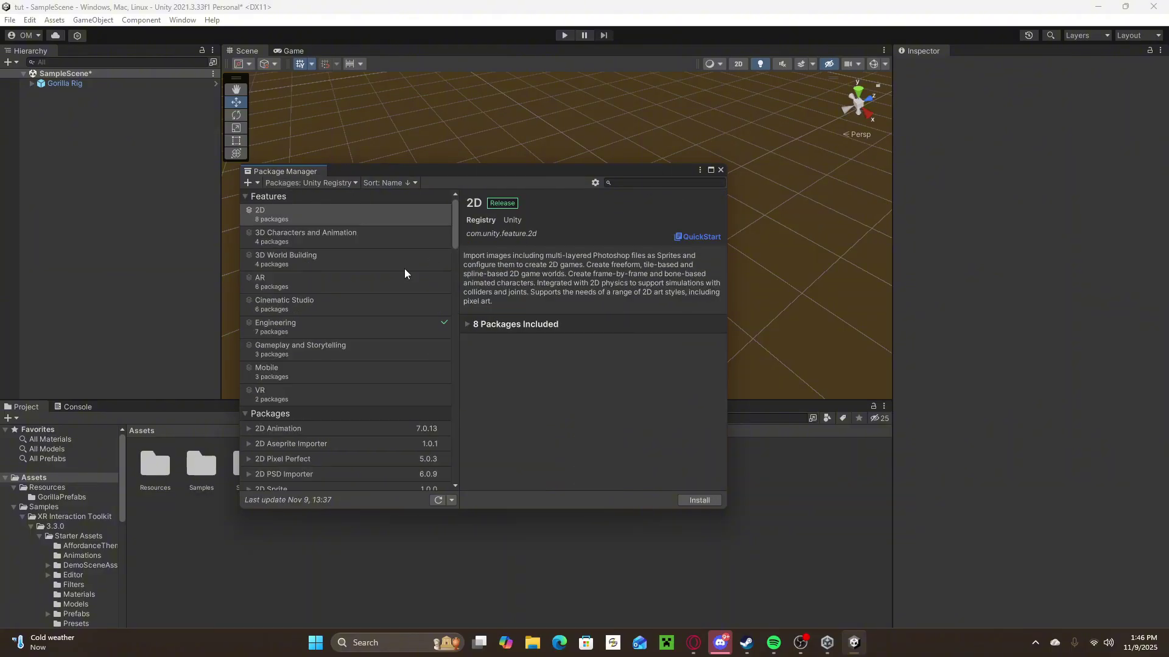
scroll(301, 356, down, 5)
scroll(342, 345, up, 6)
Step: Search for ProBuilder, install version 5.2.4, and close the Package Manager
click(627, 183)
text(probuildser)
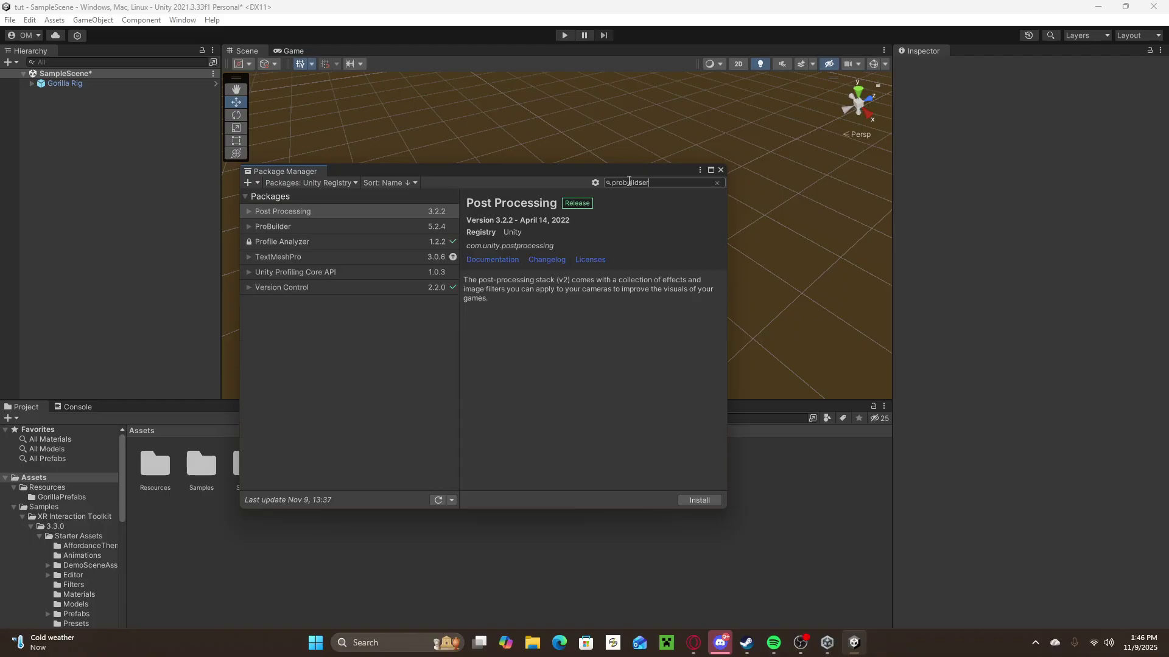
key(ctrl+a)
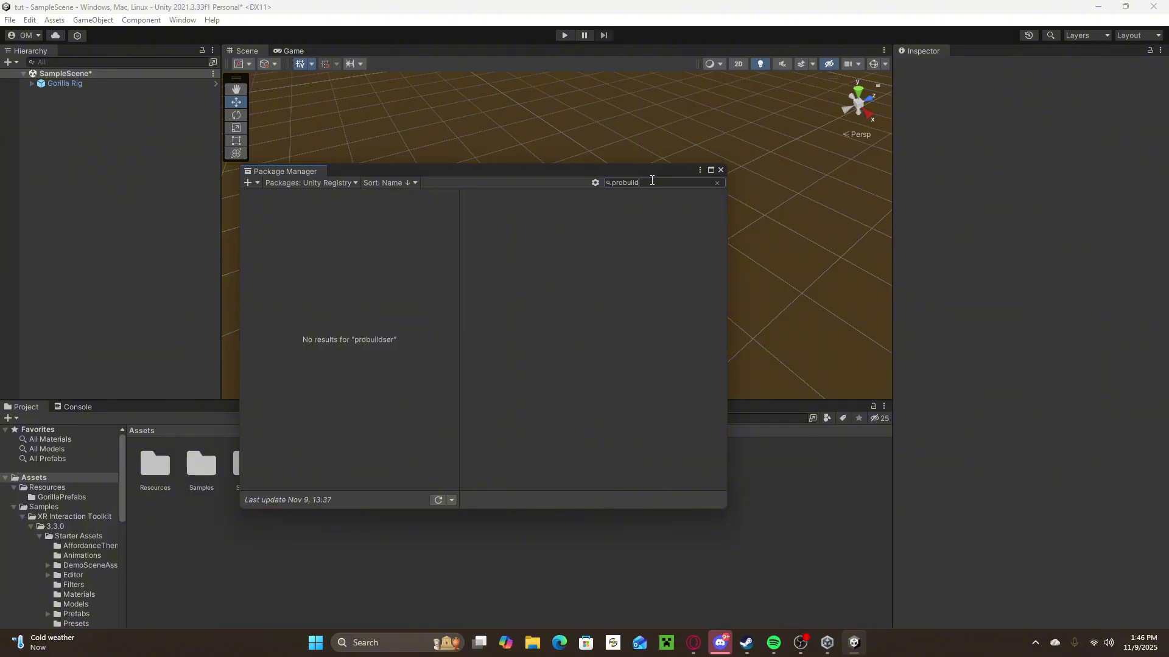
key(BackSpace)
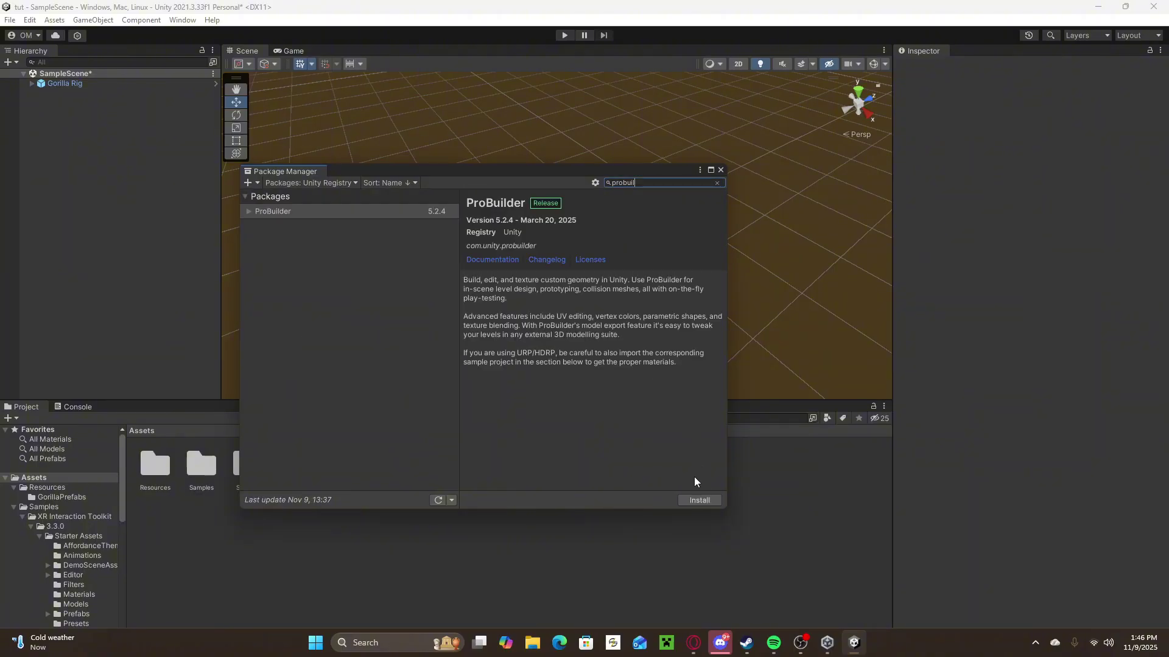
click(707, 502)
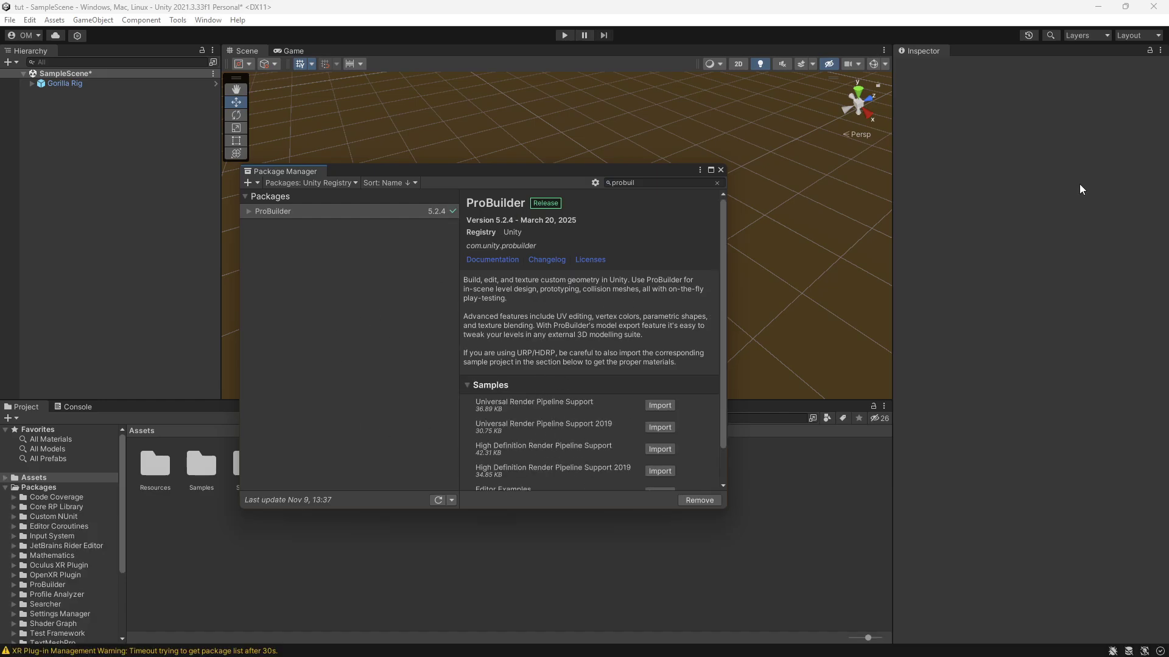
click(721, 169)
Step: Open the ProBuilder Window from Tools > ProBuilder and dock it as a tab beside the Inspector
click(75, 406)
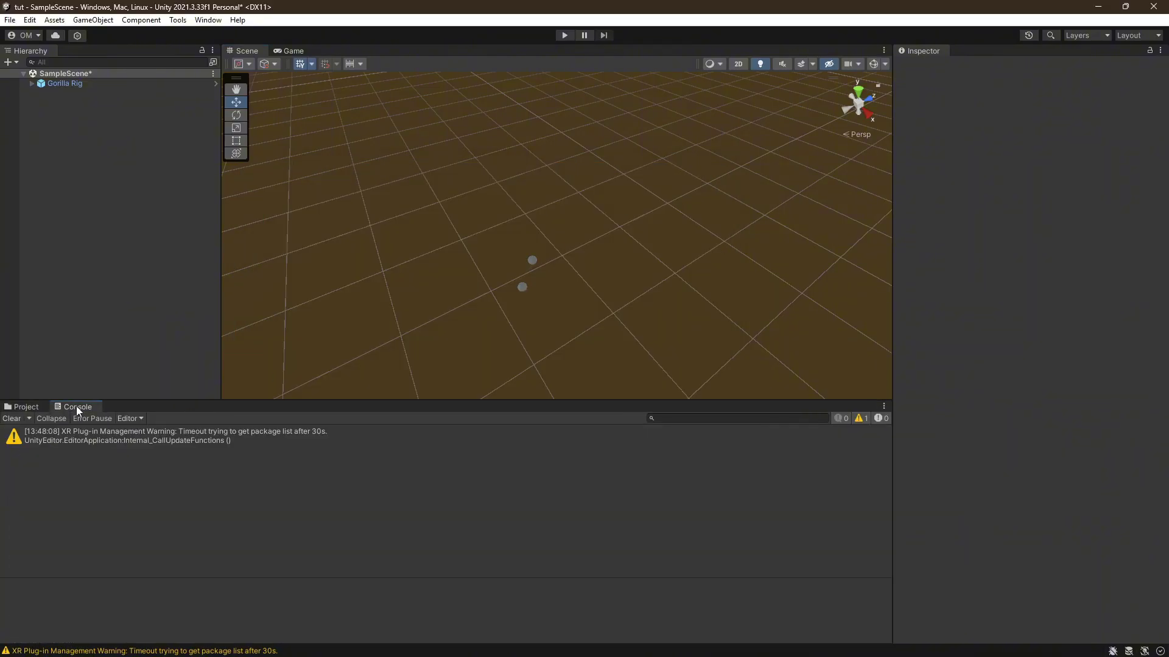
click(25, 407)
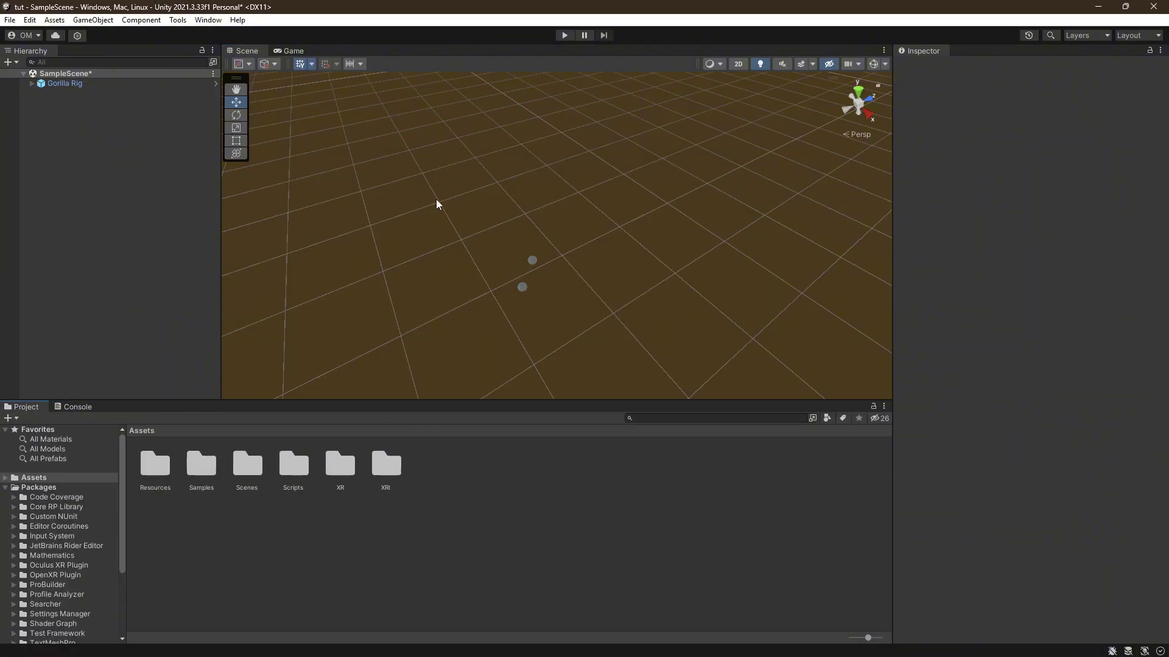
click(181, 22)
mouse_move(199, 37)
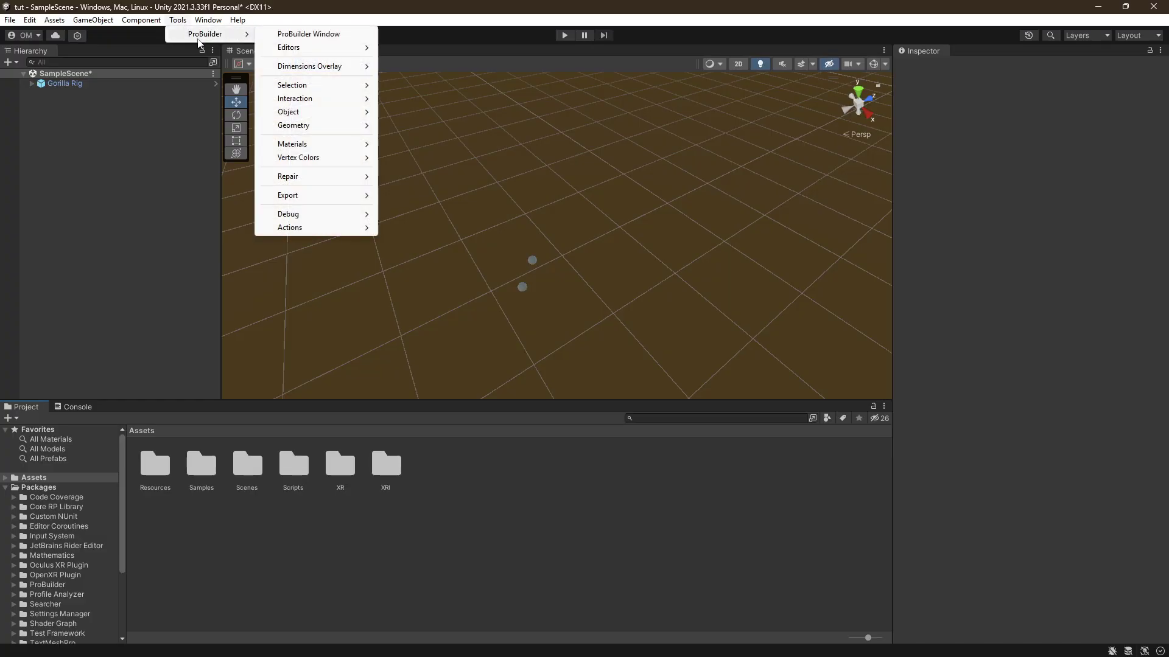
click(334, 35)
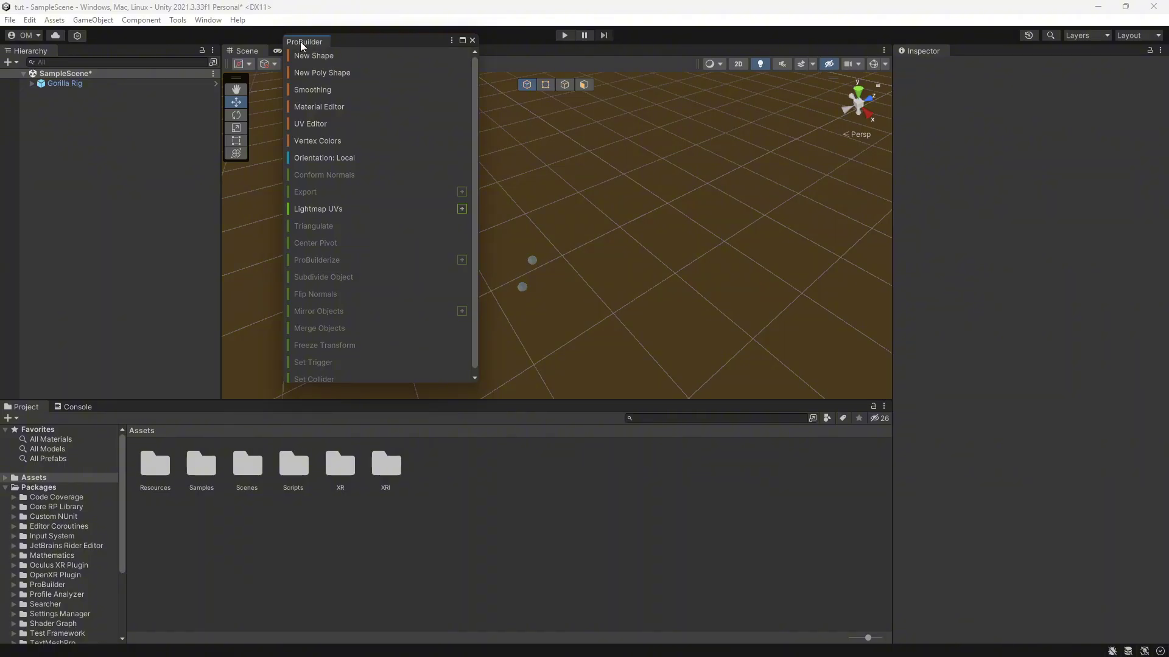
drag(301, 41, 1010, 53)
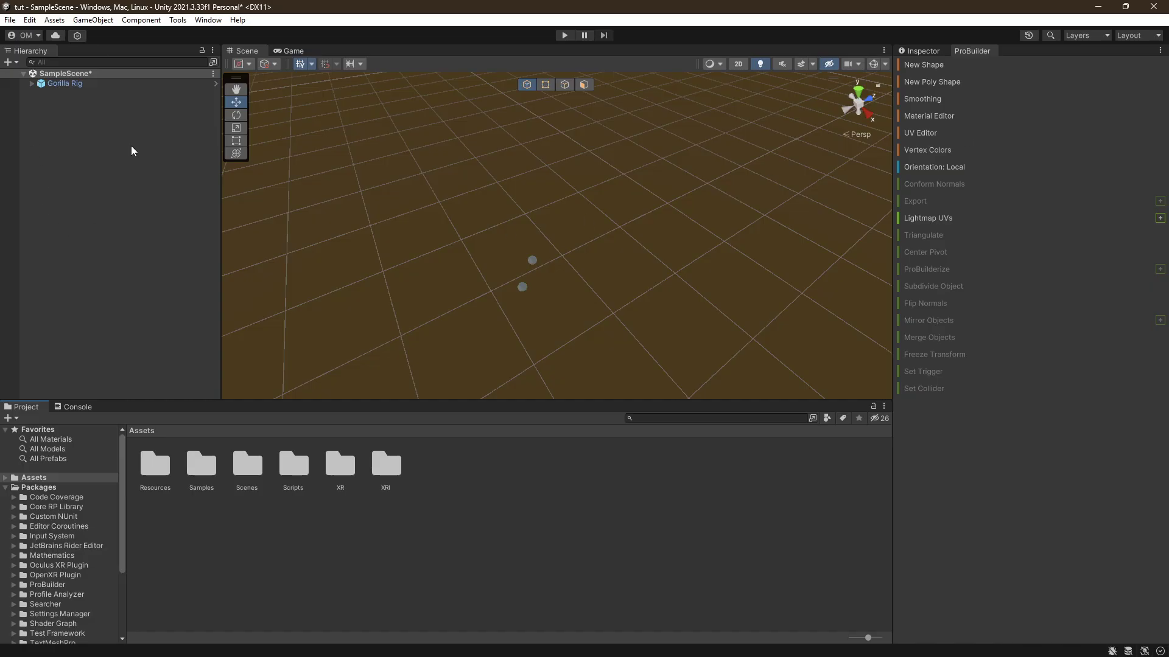
click(922, 51)
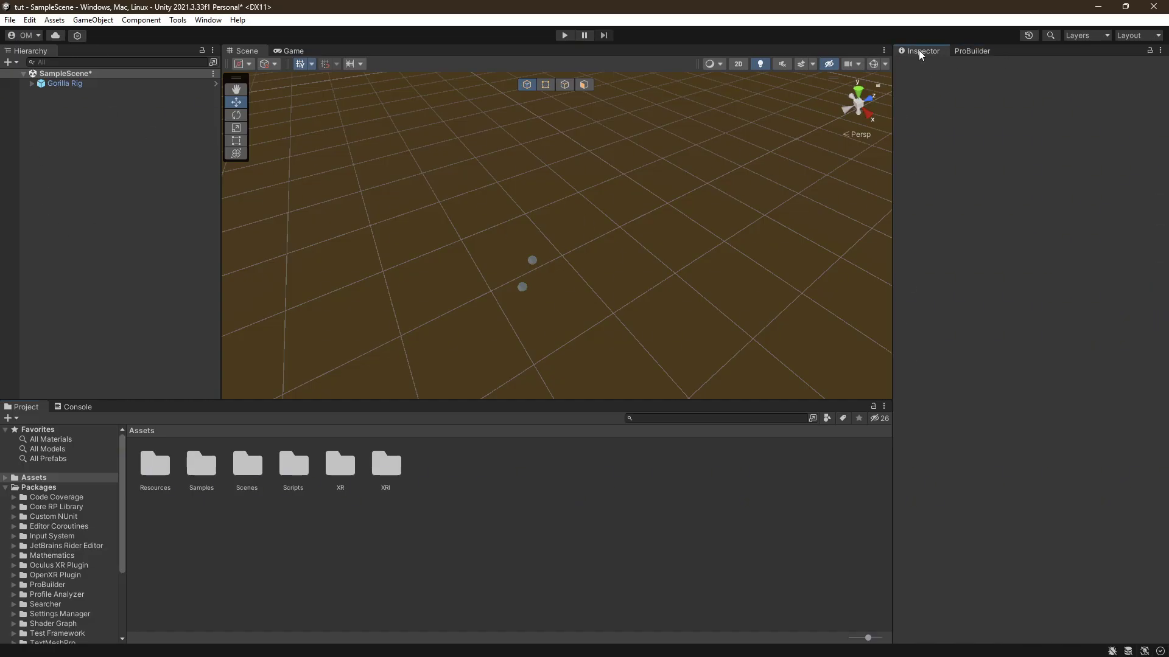